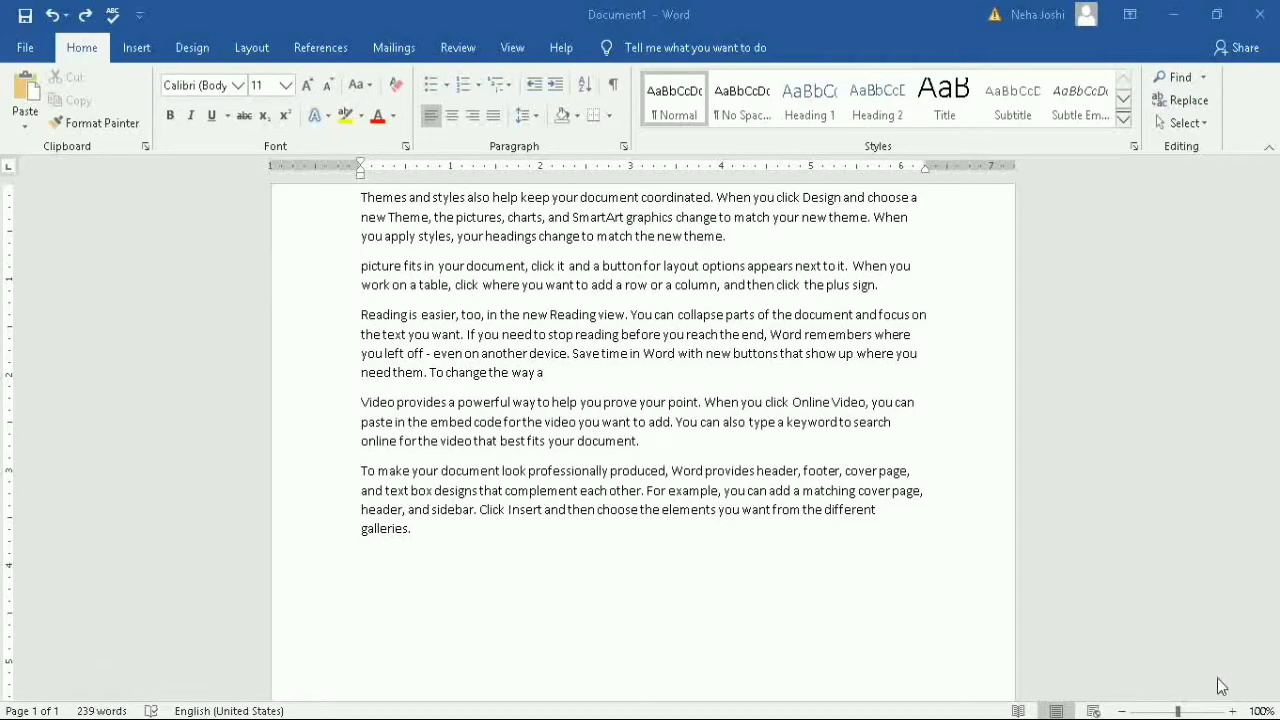
Step: Magnify the screen with Magnifier and select the first four paragraphs of the document
{"action": "key", "text": "super+plus"}
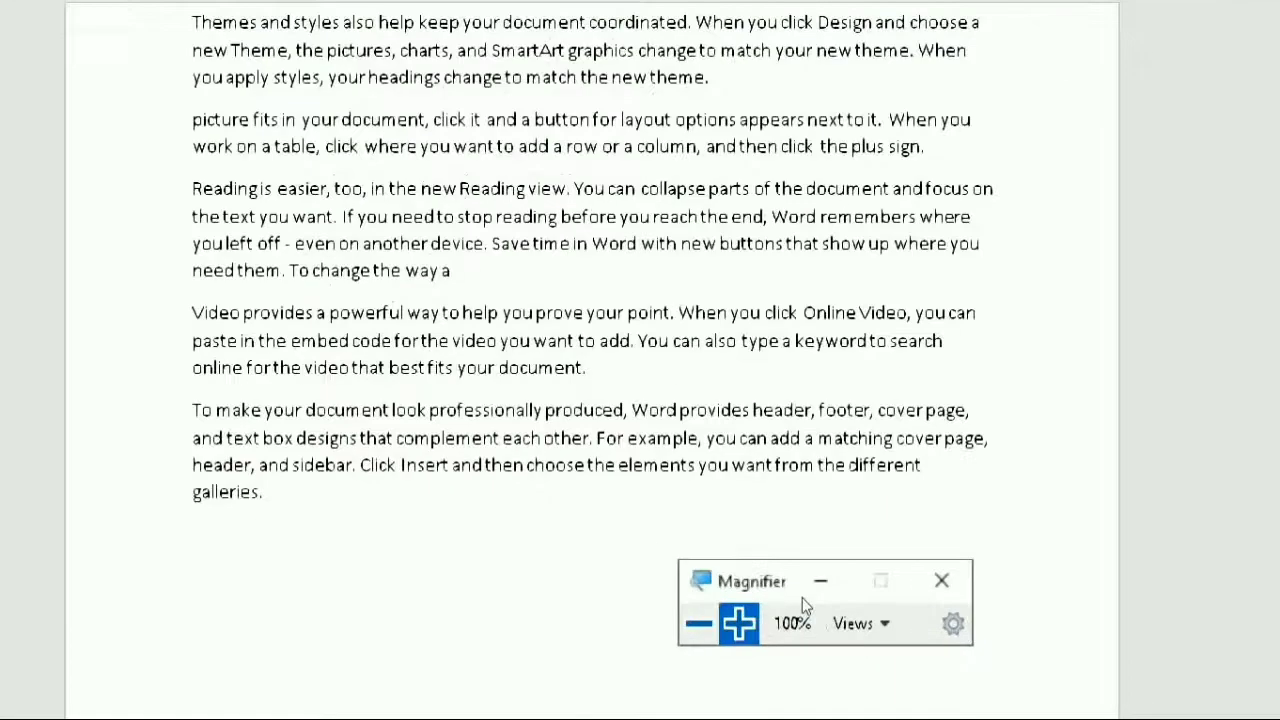
{"action": "left_click", "coordinate": [747, 622]}
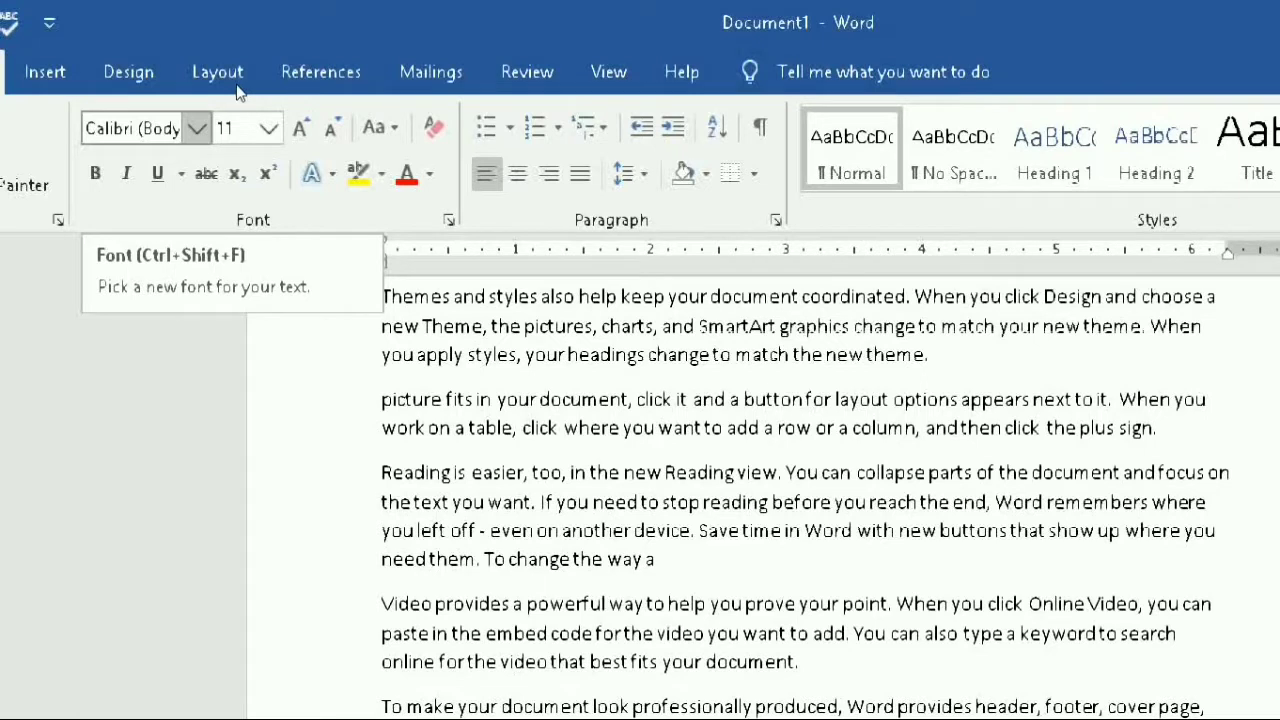
{"action": "left_click_drag", "start_coordinate": [338, 195], "coordinate": [377, 438]}
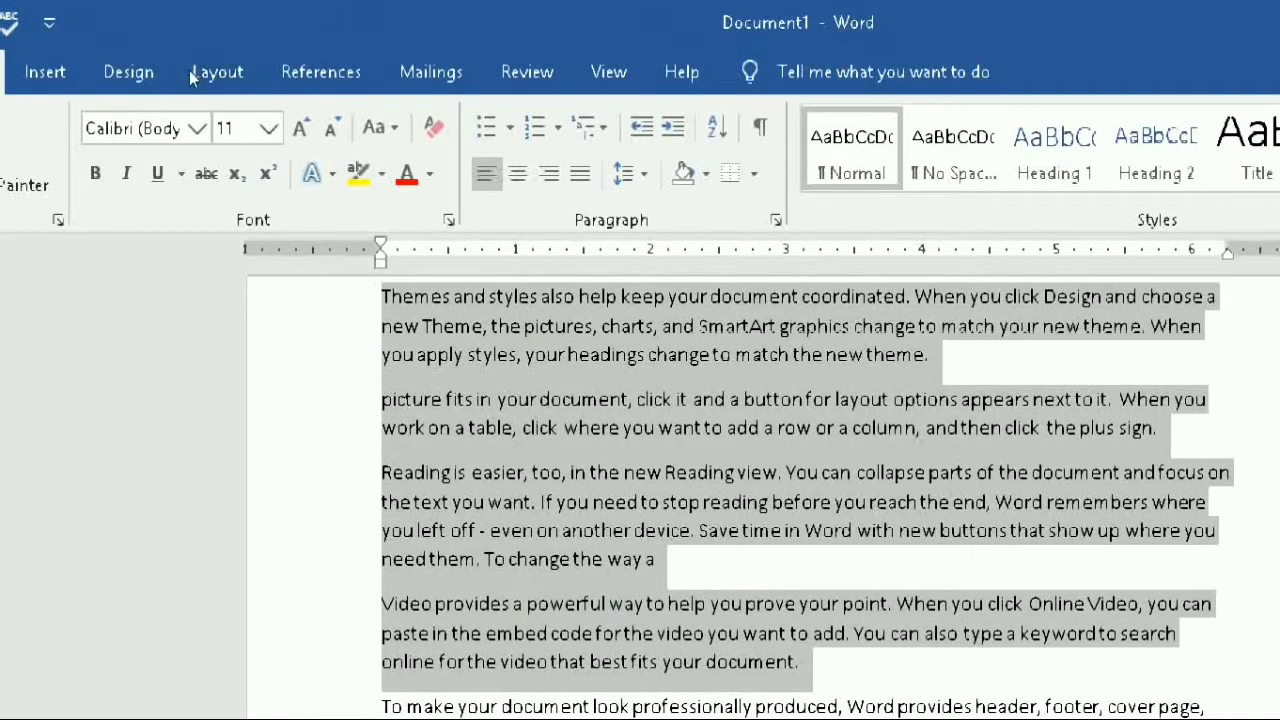
Step: Browse the available fonts and preview them on the selected paragraphs without applying one
{"action": "key", "text": "ctrl+shift+f"}
{"action": "key", "text": "alt+Down"}
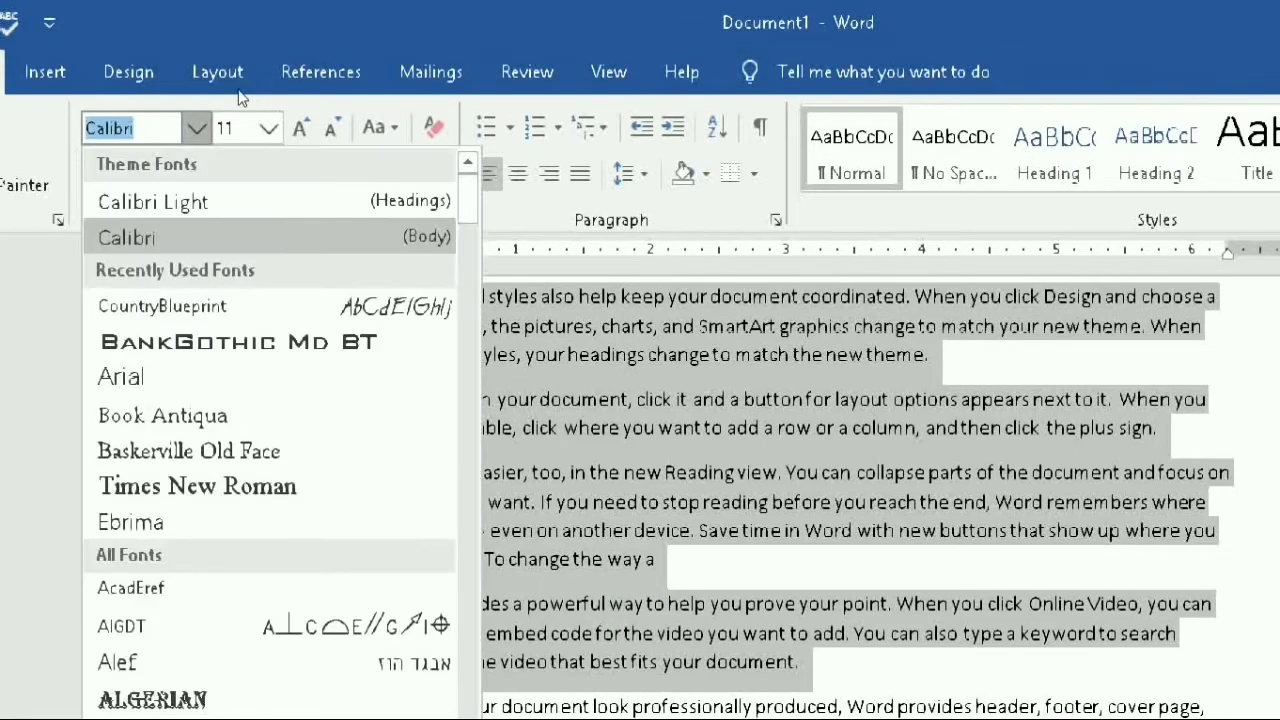
{"action": "key", "text": "Down"}
{"action": "key", "text": "Down"}
{"action": "key", "text": "Down"}
{"action": "key", "text": "Down"}
{"action": "key", "text": "Down"}
{"action": "key", "text": "Down"}
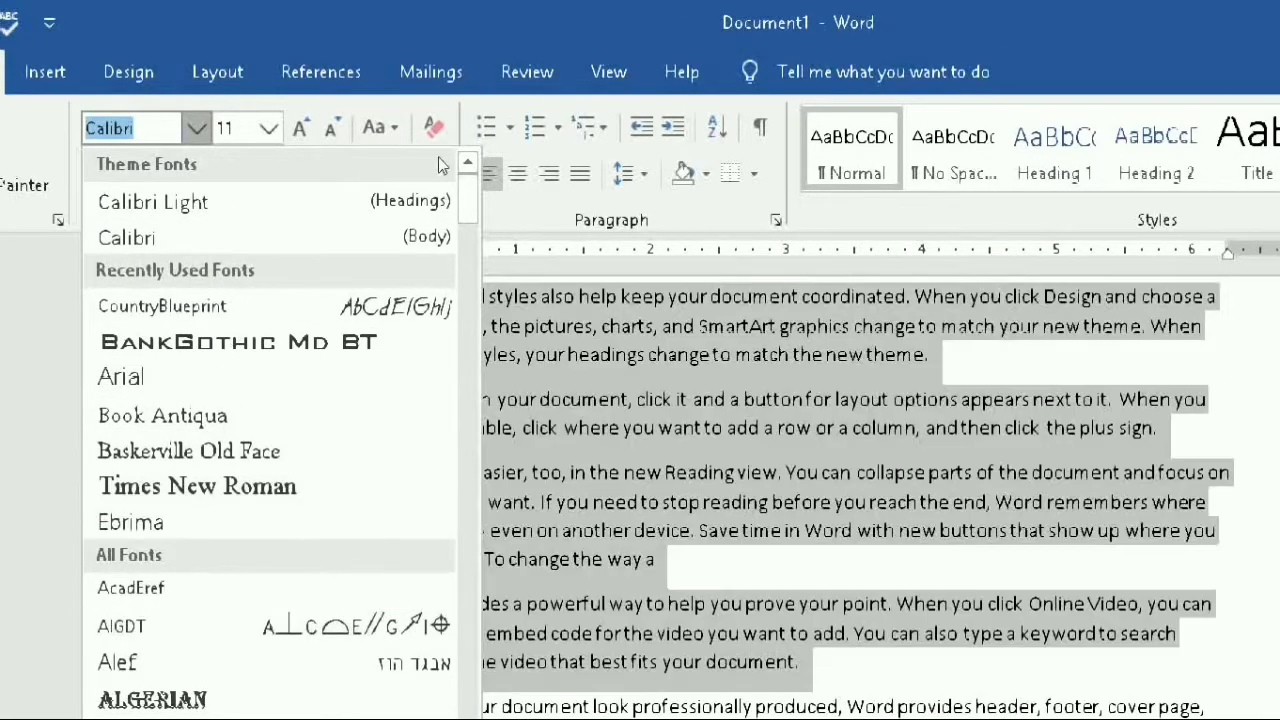
{"action": "left_click_drag", "start_coordinate": [467, 200], "coordinate": [467, 255]}
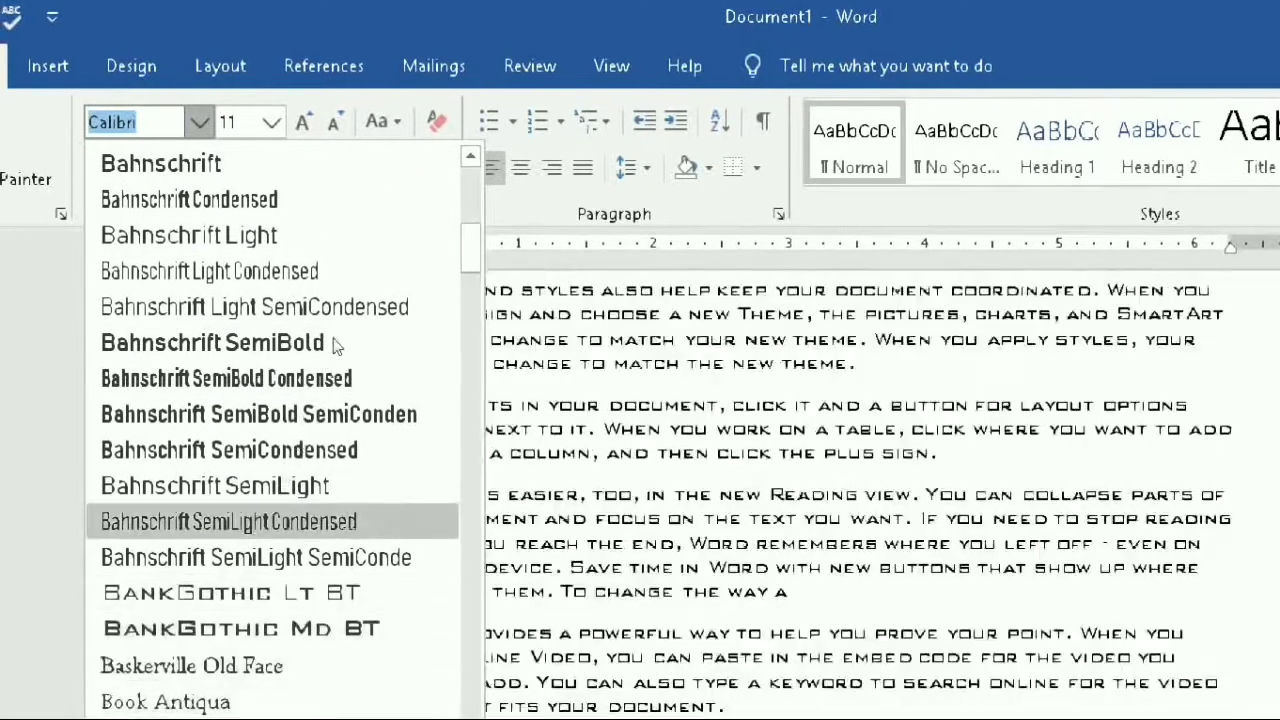
{"action": "scroll", "coordinate": [405, 280], "scroll_direction": "down", "scroll_amount": 20}
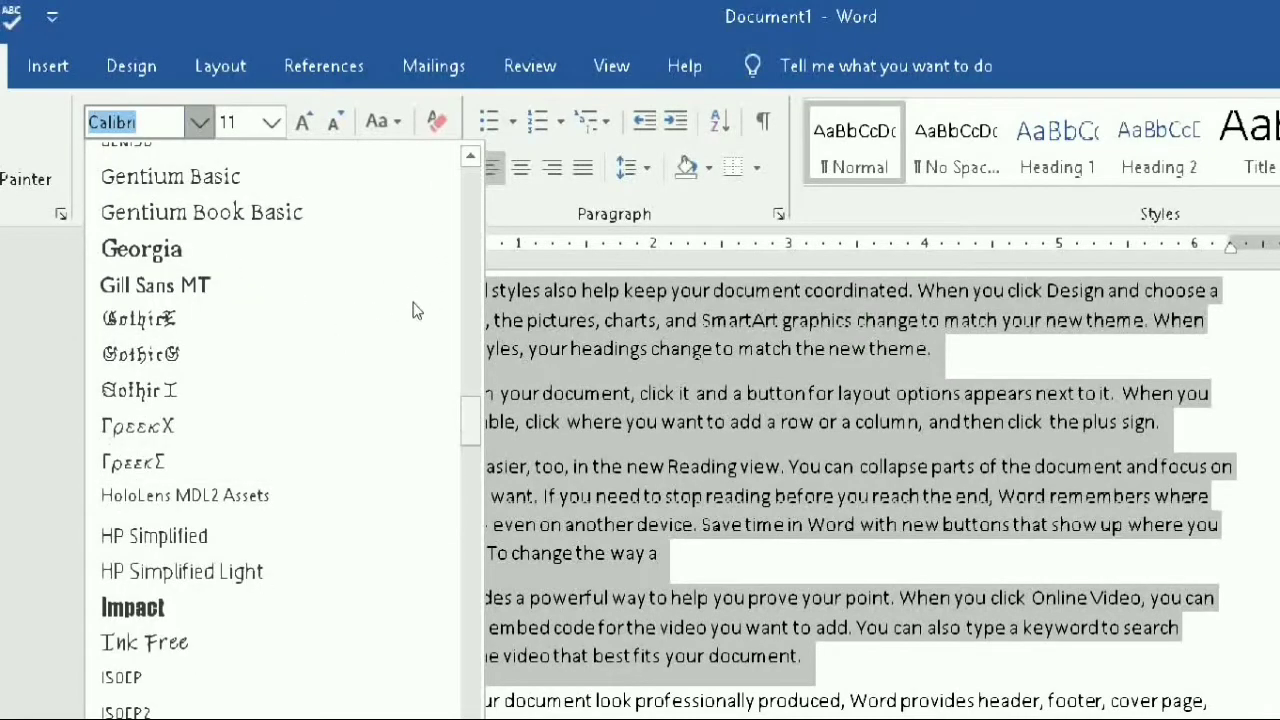
{"action": "scroll", "coordinate": [420, 286], "scroll_direction": "up", "scroll_amount": 20}
{"action": "scroll", "coordinate": [428, 125], "scroll_direction": "up", "scroll_amount": 1}
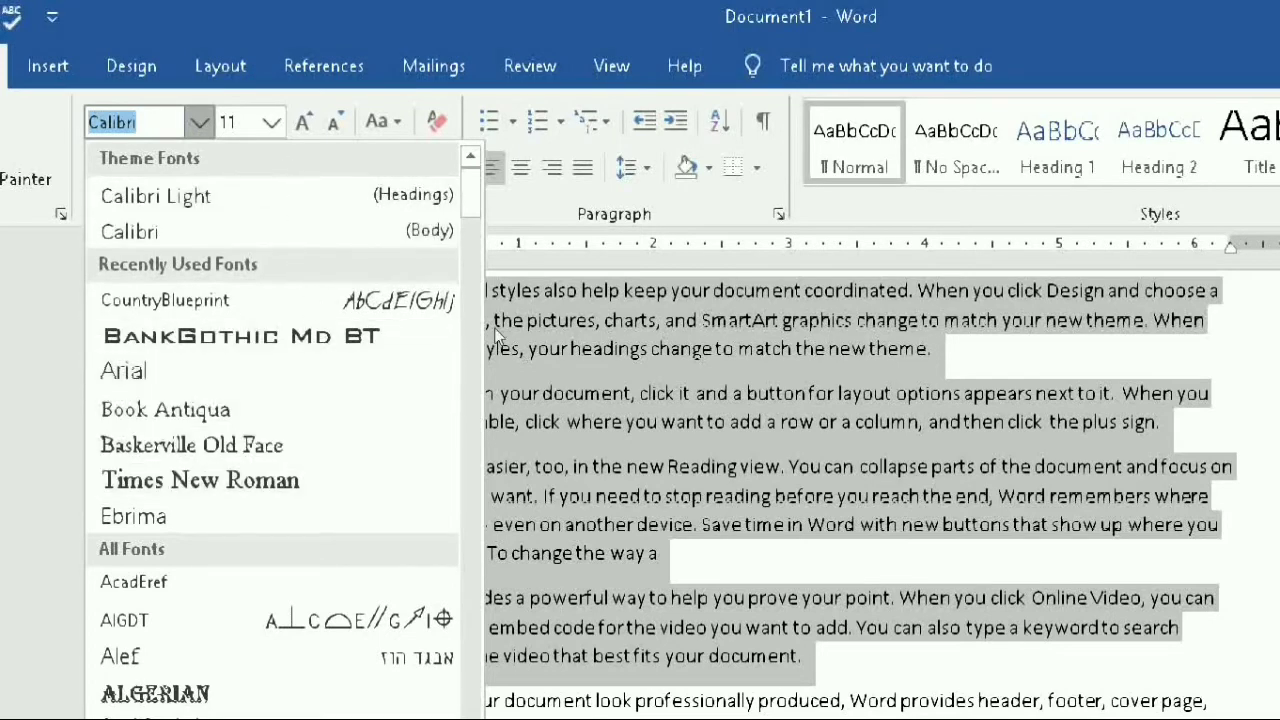
{"action": "key", "text": "Escape"}
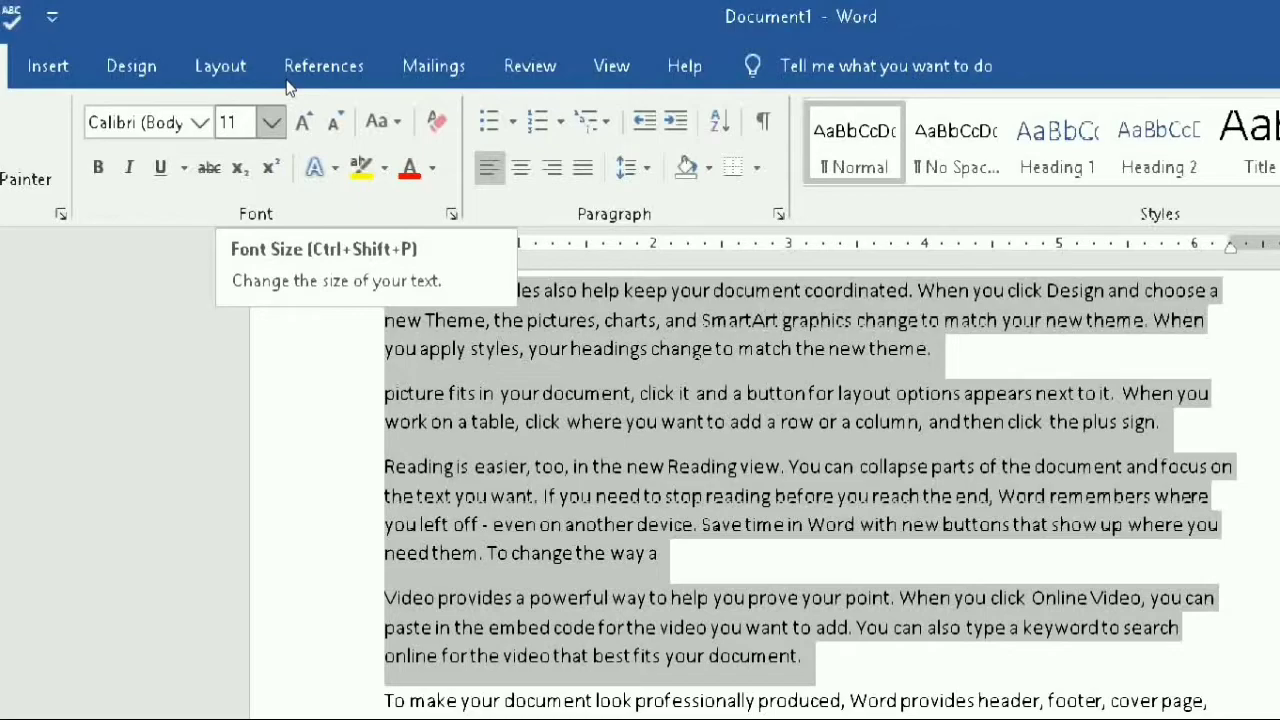
Step: Preview font sizes between 72 and 8 on the selected paragraphs
{"action": "key", "text": "ctrl+shift+p"}
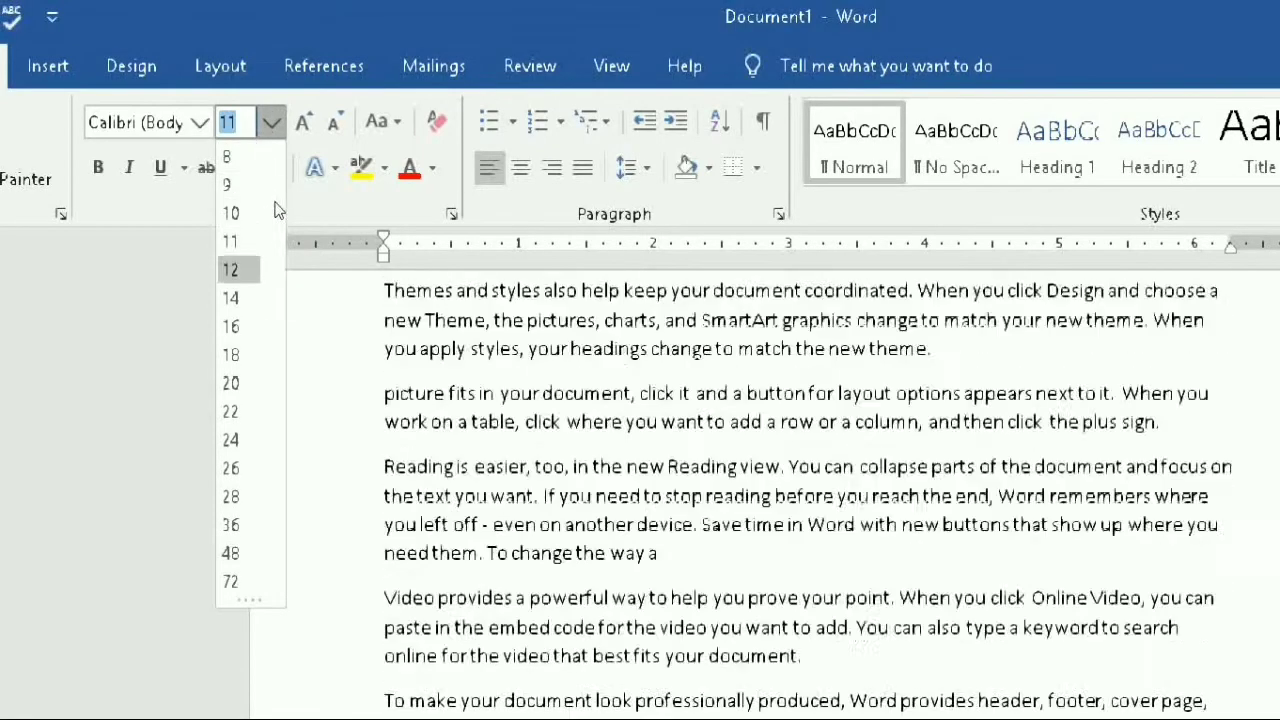
{"action": "key", "text": "Down"}
{"action": "key", "text": "Down"}
{"action": "key", "text": "Down"}
{"action": "key", "text": "Down"}
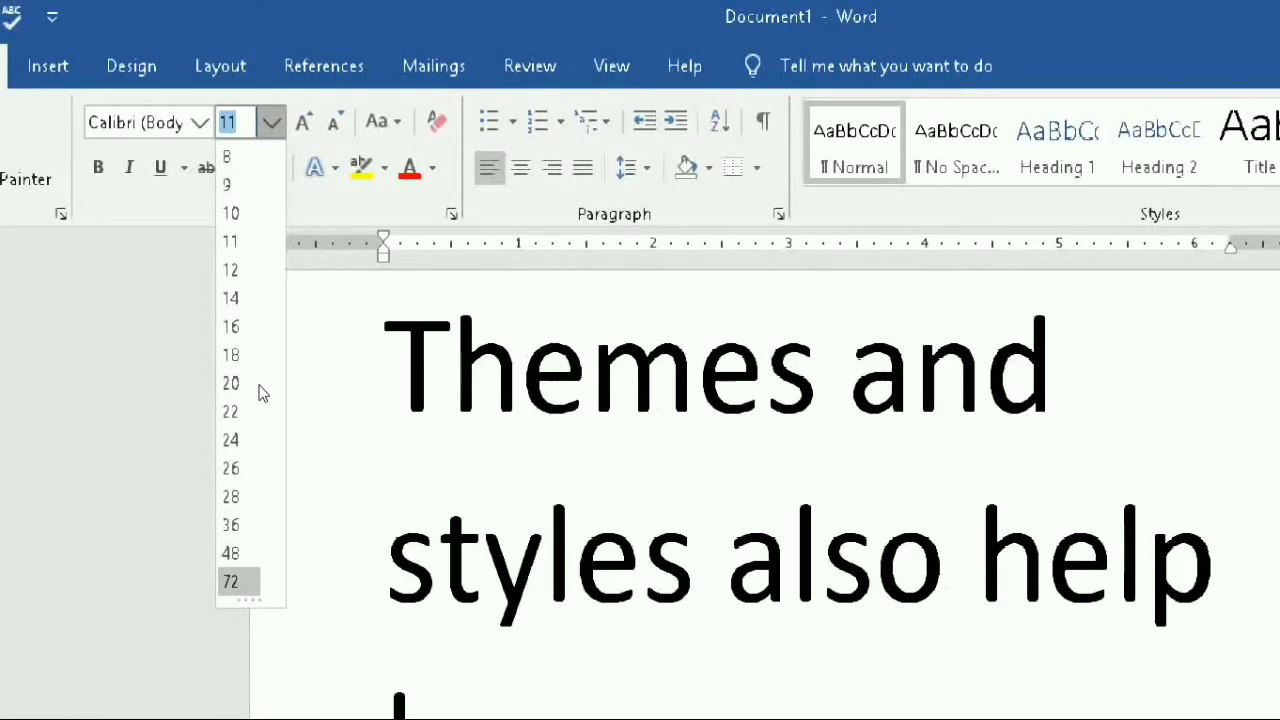
{"action": "key", "text": "Up"}
{"action": "key", "text": "Up"}
{"action": "key", "text": "Up"}
{"action": "key", "text": "Up"}
{"action": "key", "text": "Up"}
{"action": "key", "text": "Up"}
{"action": "key", "text": "Up"}
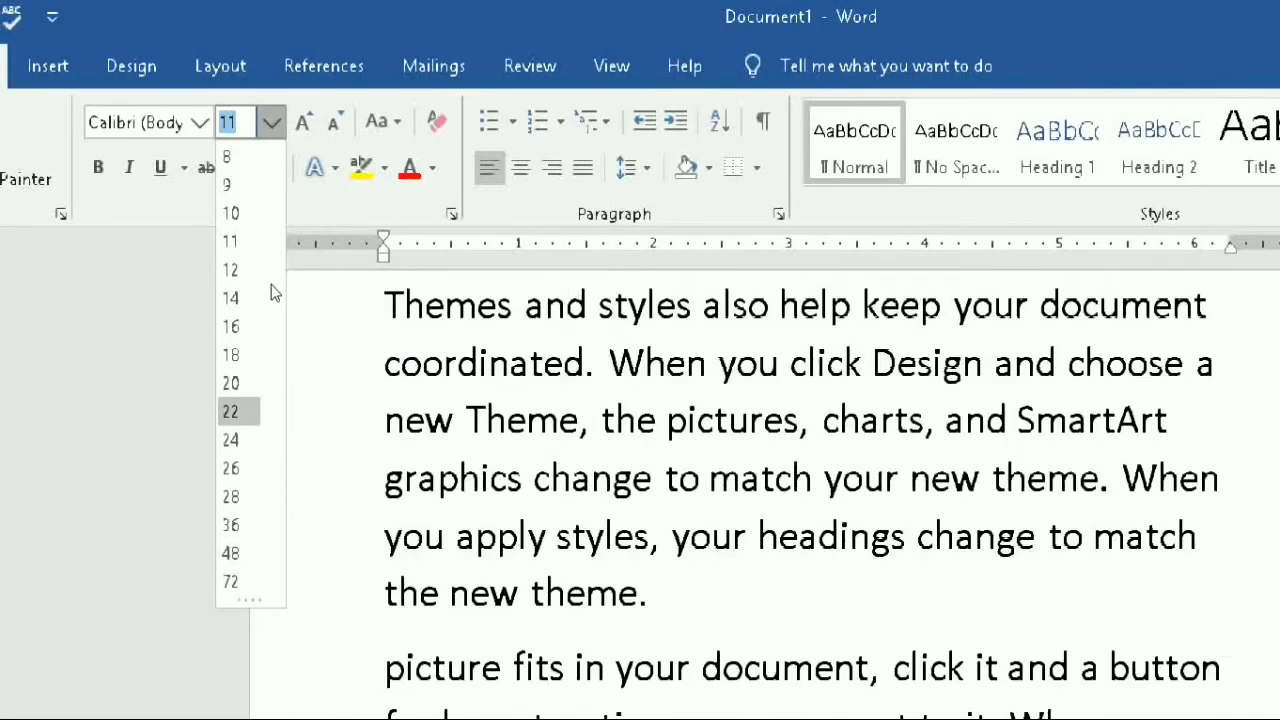
{"action": "key", "text": "Up"}
{"action": "key", "text": "Up"}
{"action": "key", "text": "Up"}
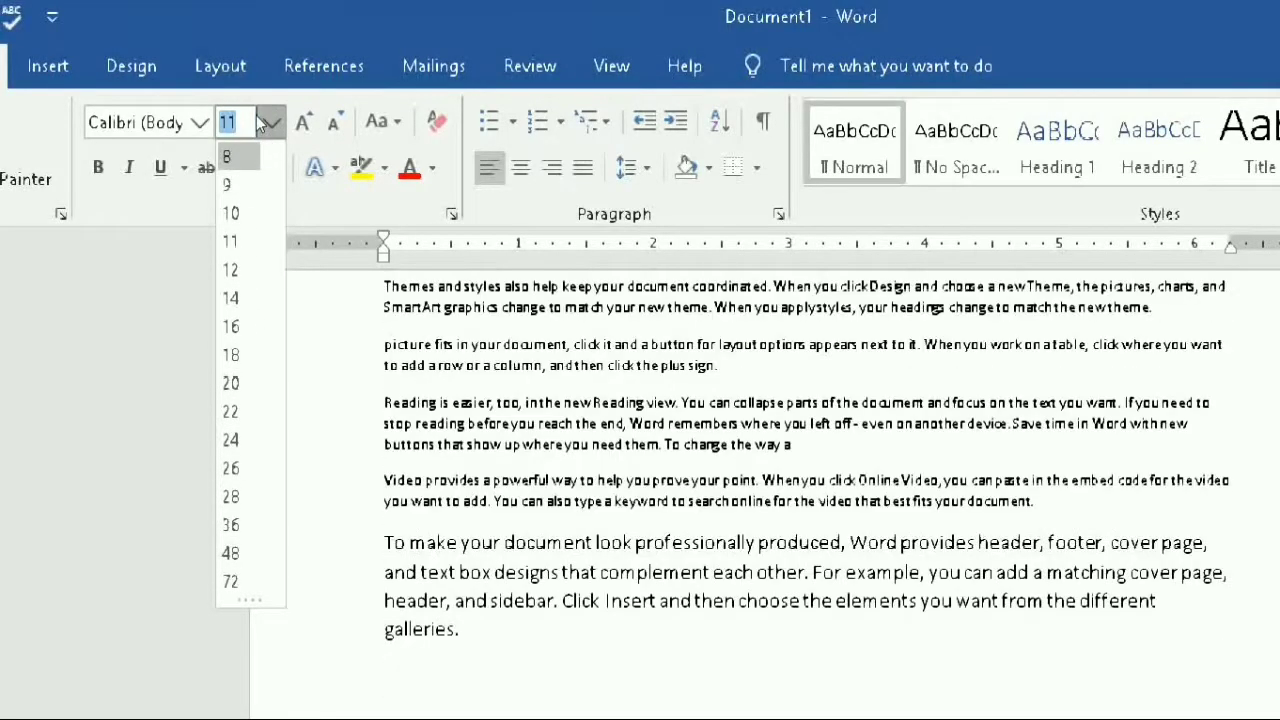
Step: Set the font size of the selected paragraphs to 72, and raise it to the custom size 80
{"action": "key", "text": "Down"}
{"action": "key", "text": "Down"}
{"action": "key", "text": "Down"}
{"action": "key", "text": "Down"}
{"action": "key", "text": "Down"}
{"action": "key", "text": "Down"}
{"action": "key", "text": "Down"}
{"action": "key", "text": "Down"}
{"action": "key", "text": "Down"}
{"action": "key", "text": "Down"}
{"action": "key", "text": "Down"}
{"action": "key", "text": "Down"}
{"action": "key", "text": "Down"}
{"action": "key", "text": "Down"}
{"action": "key", "text": "Down"}
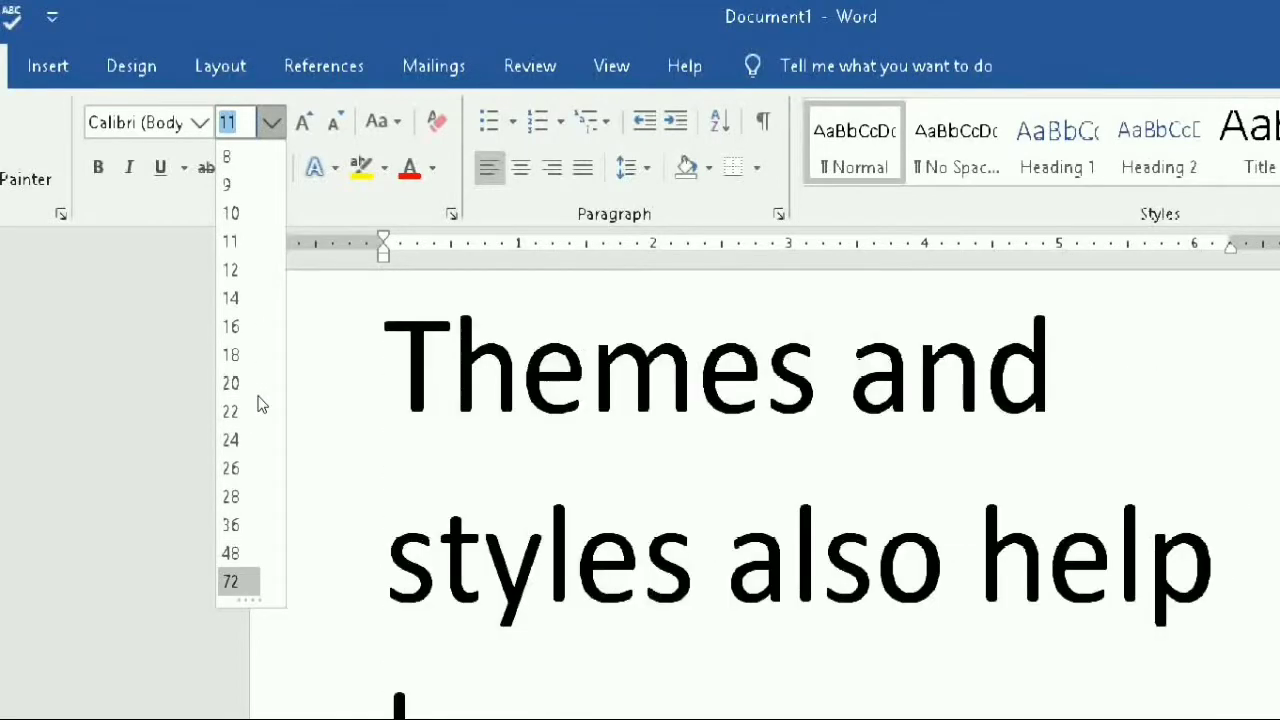
{"action": "key", "text": "Return"}
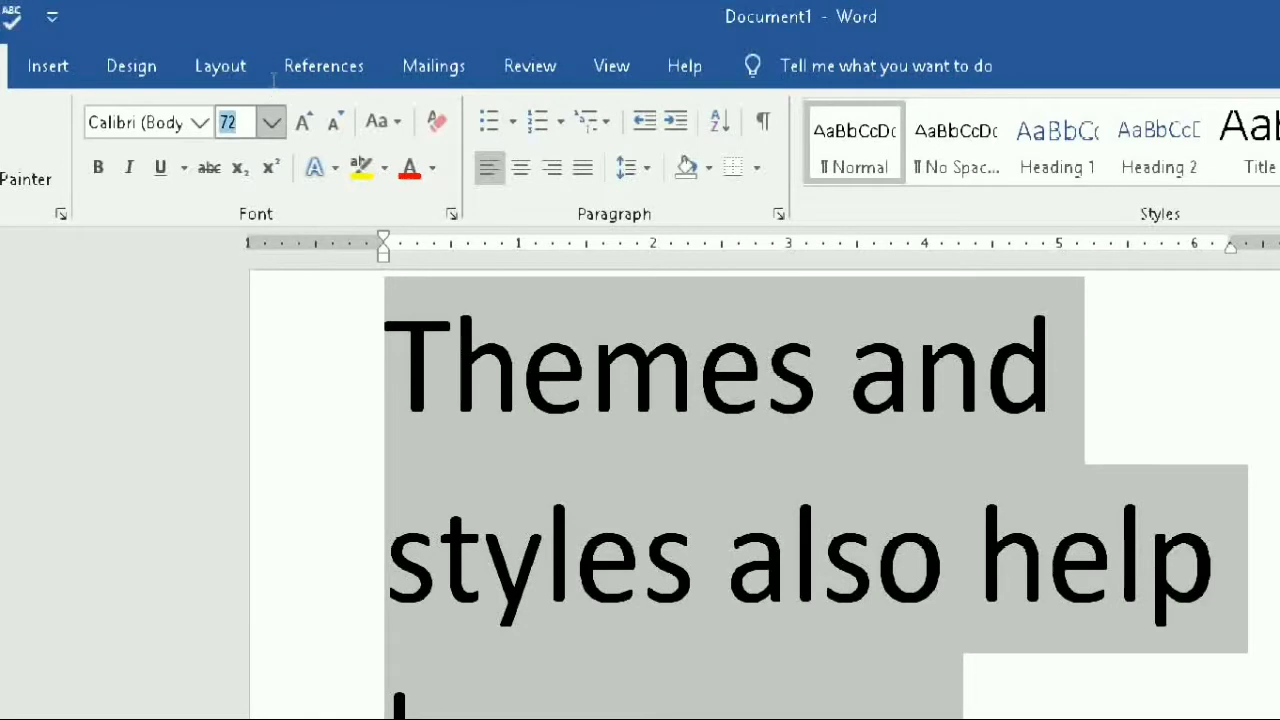
{"action": "type", "text": "80"}
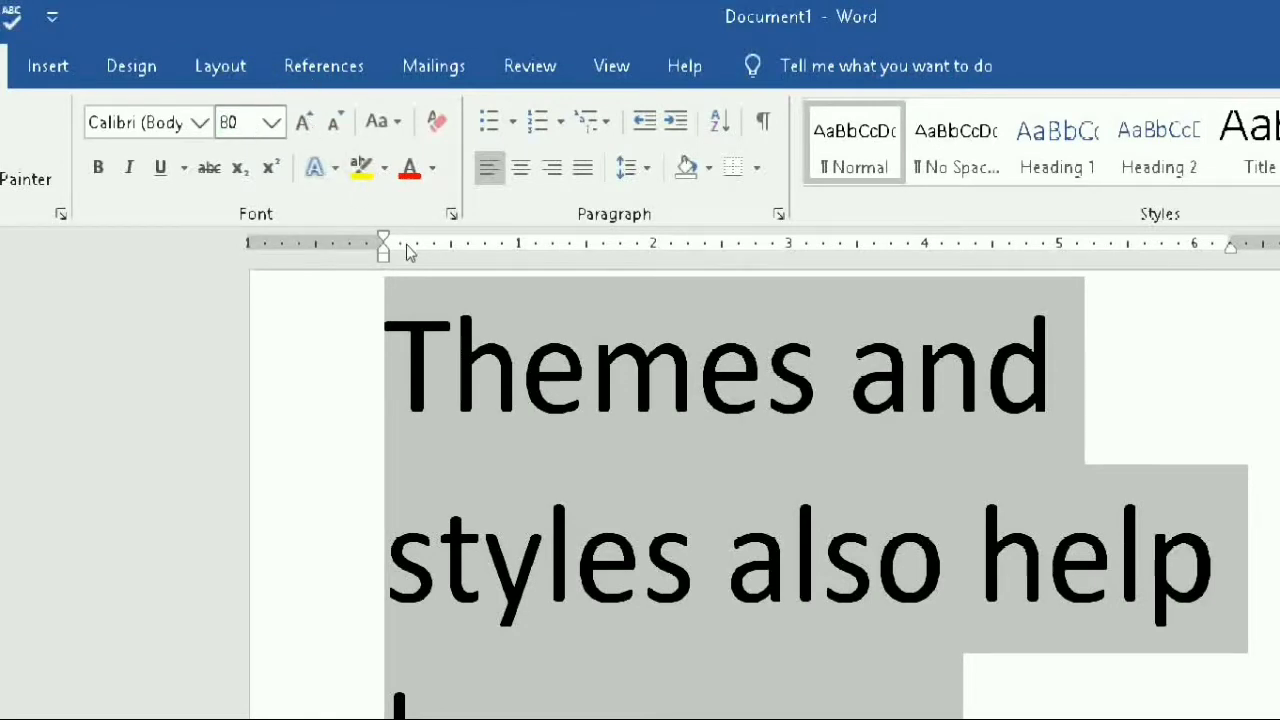
{"action": "key", "text": "Return"}
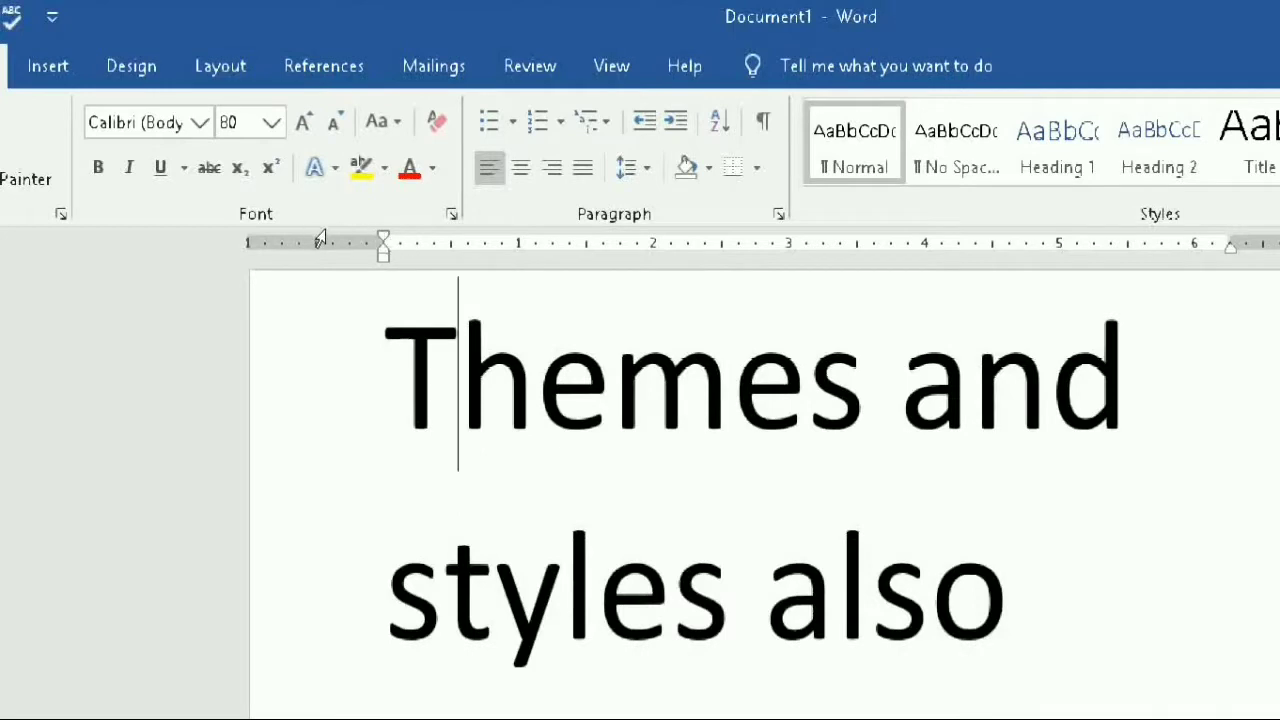
Step: Select all the text in the document and set its font size to 14
{"action": "left_click_drag", "start_coordinate": [320, 332], "coordinate": [358, 462]}
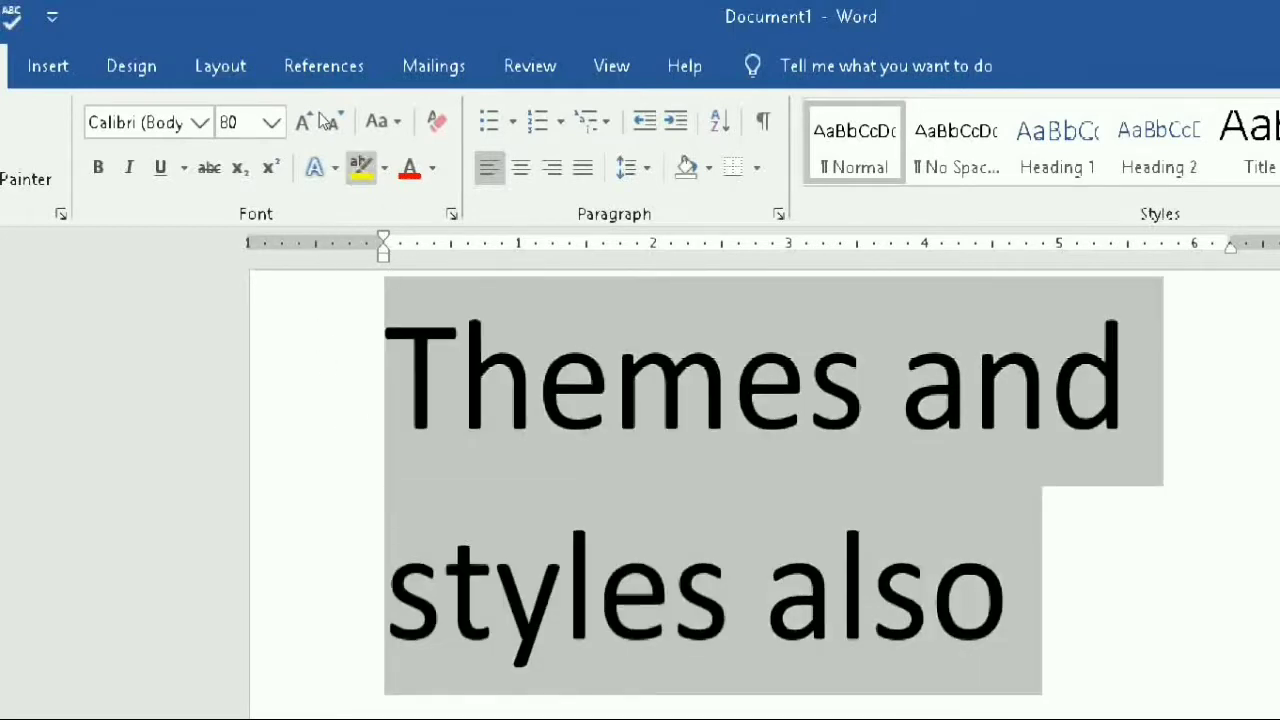
{"action": "left_click", "coordinate": [271, 122]}
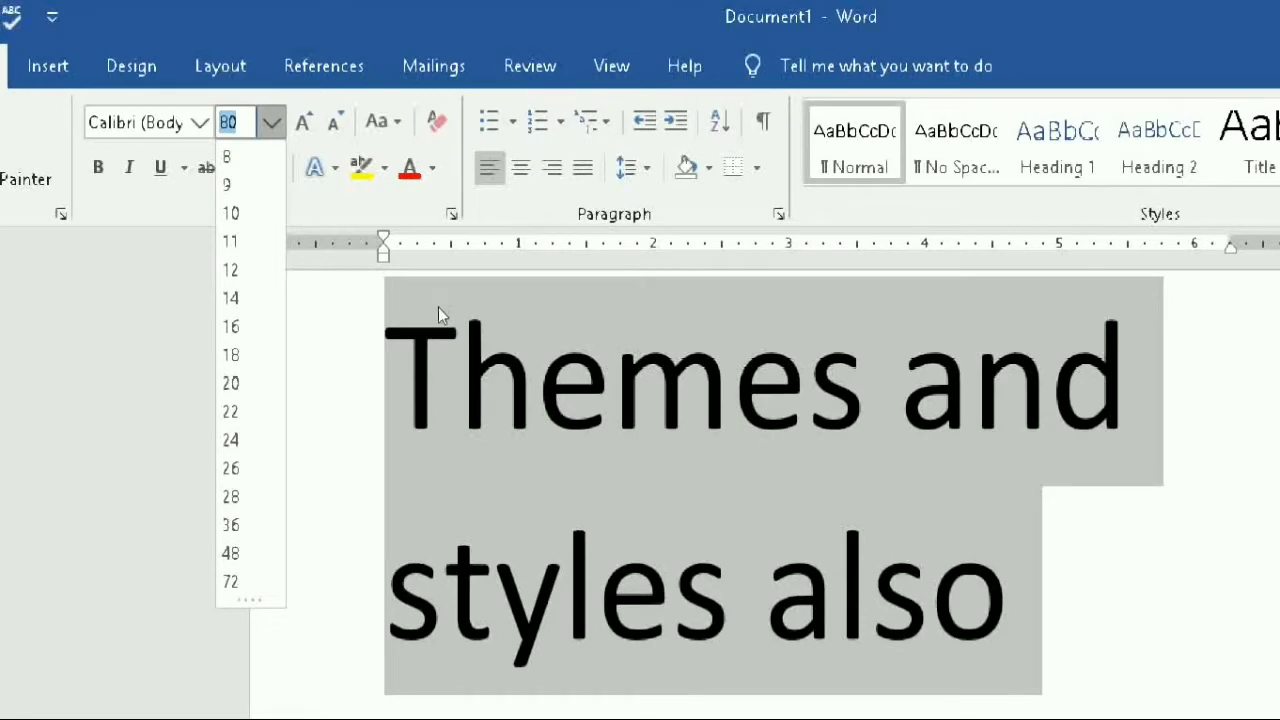
{"action": "left_click", "coordinate": [438, 307]}
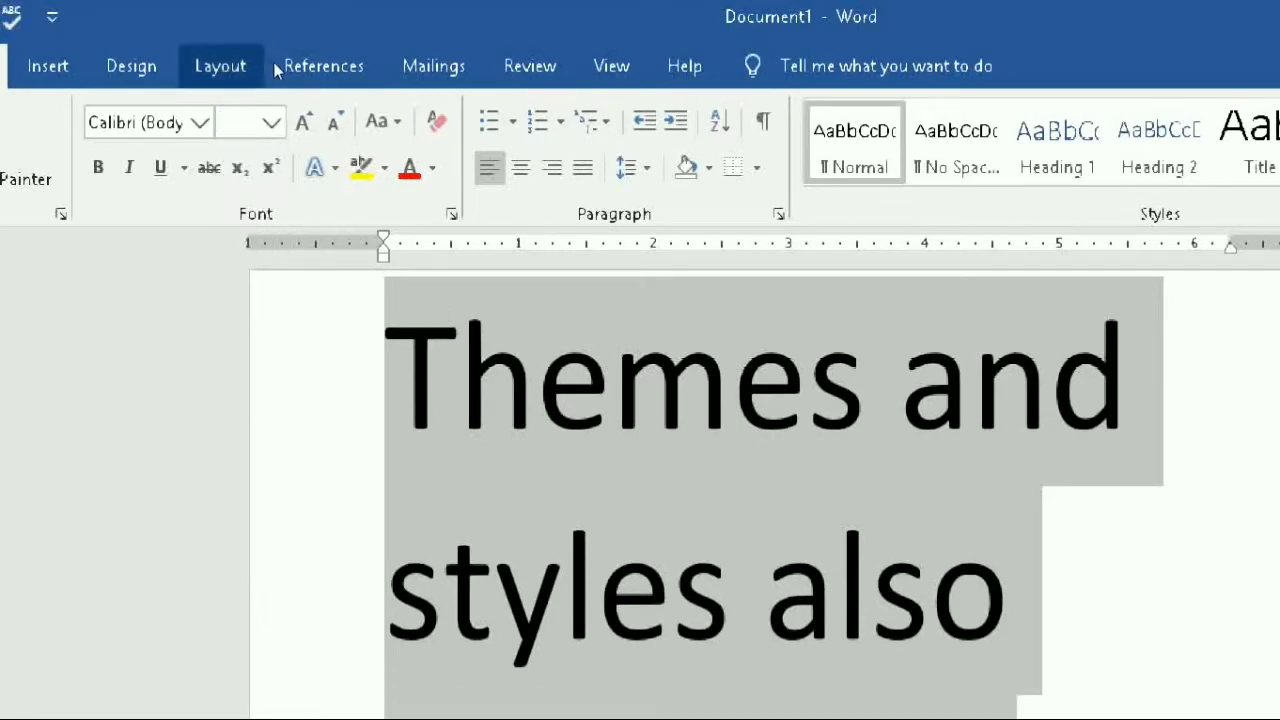
{"action": "left_click", "coordinate": [272, 122]}
{"action": "type", "text": "14"}
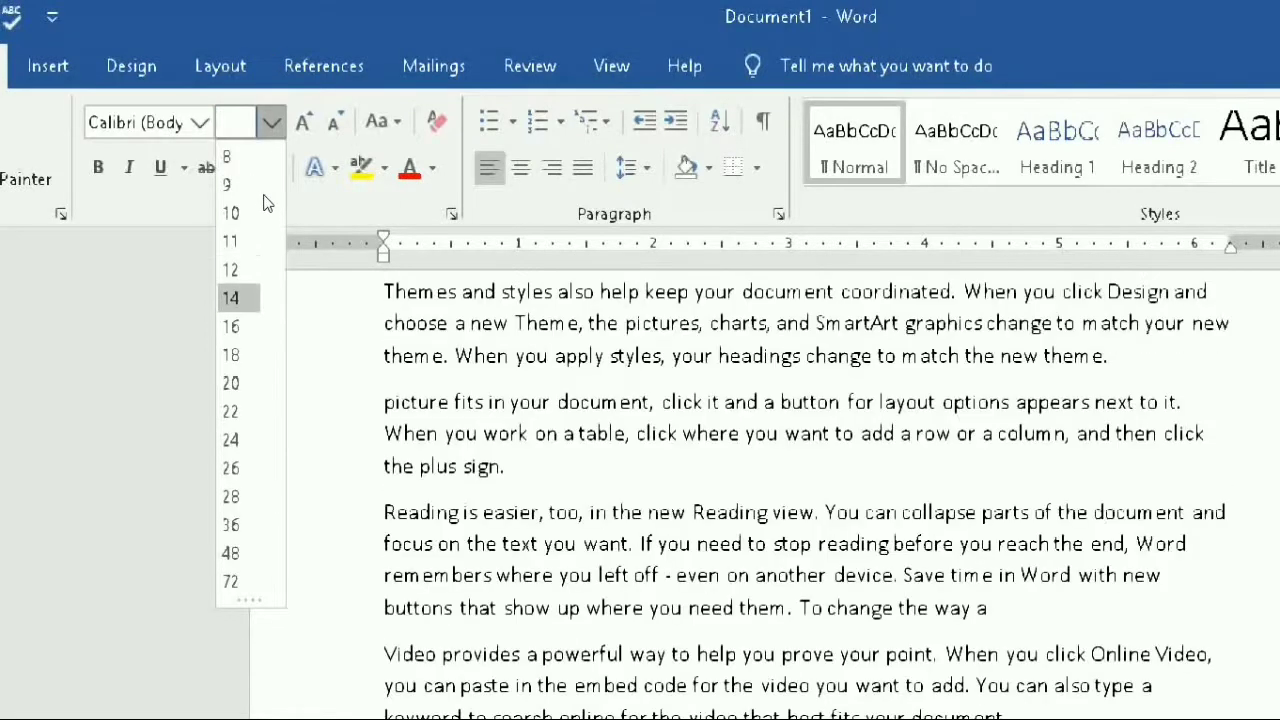
{"action": "key", "text": "Return"}
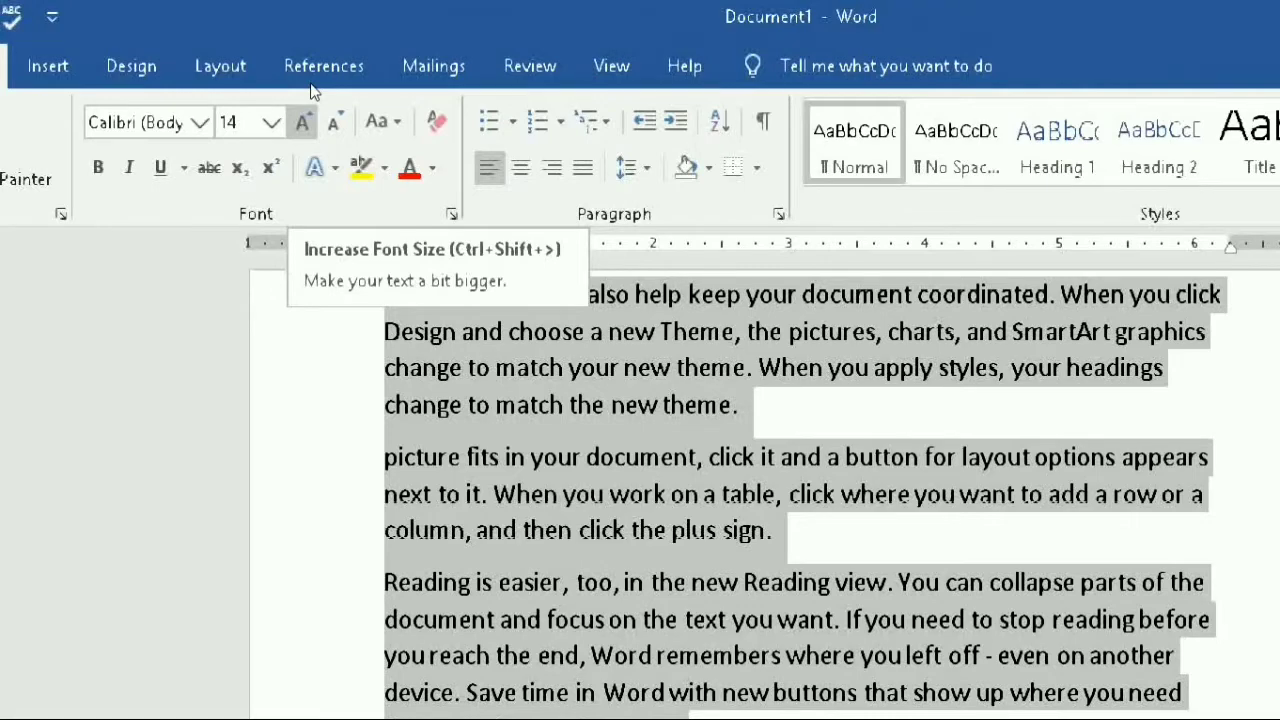
Step: Grow the selected text by two size increments to 18, and shrink it by six increments to 9
{"action": "left_click", "coordinate": [305, 121]}
{"action": "left_click", "coordinate": [305, 121]}
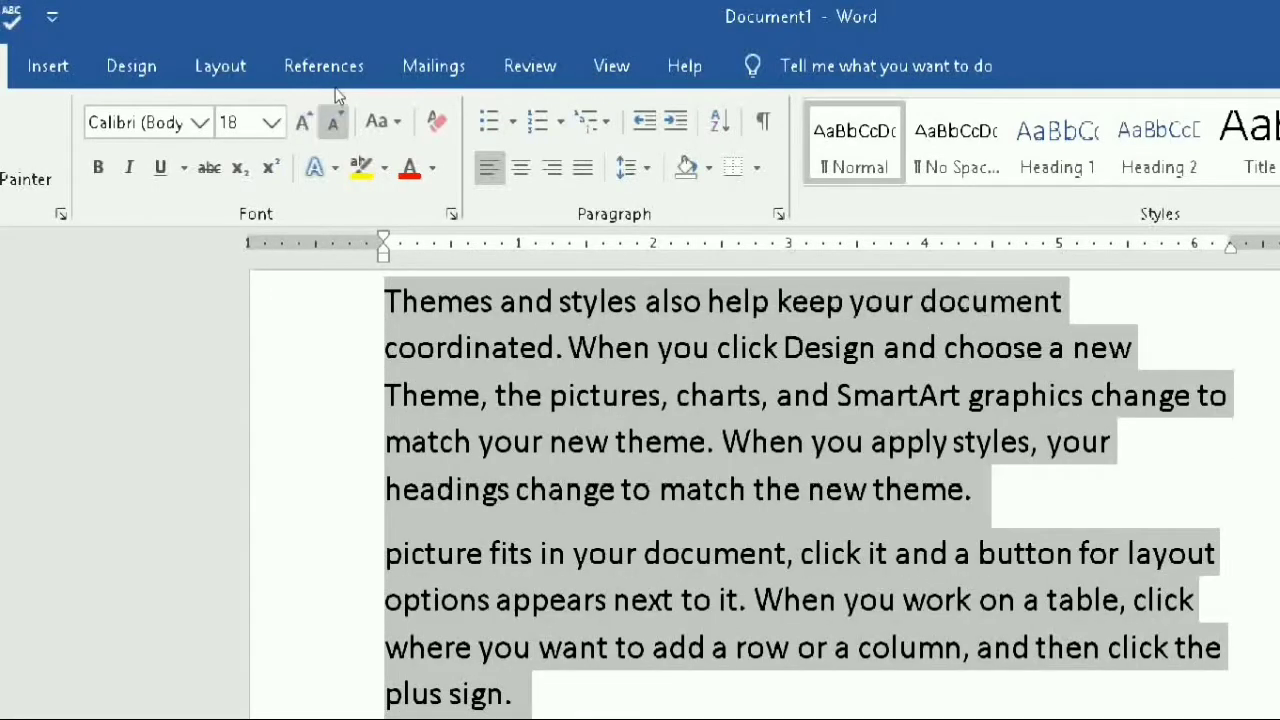
{"action": "left_click", "coordinate": [333, 121]}
{"action": "left_click", "coordinate": [333, 121]}
{"action": "left_click", "coordinate": [333, 121]}
{"action": "left_click", "coordinate": [333, 121]}
{"action": "left_click", "coordinate": [333, 121]}
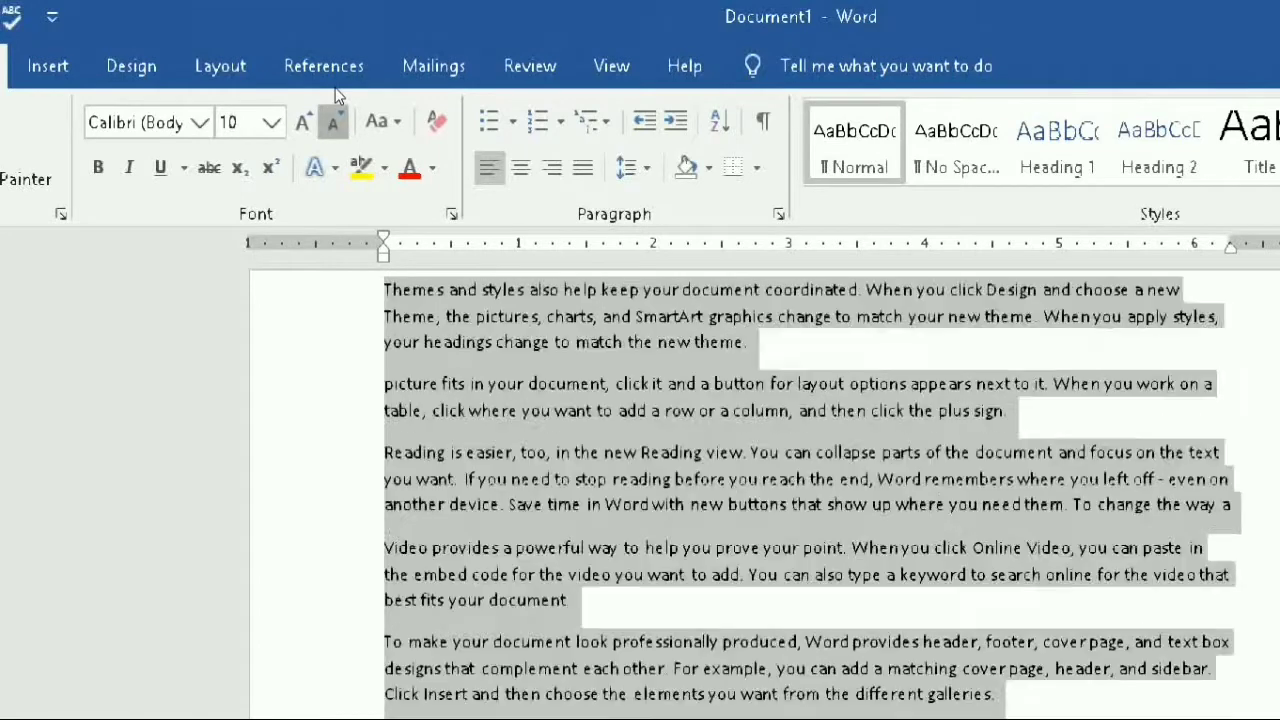
{"action": "left_click", "coordinate": [333, 121]}
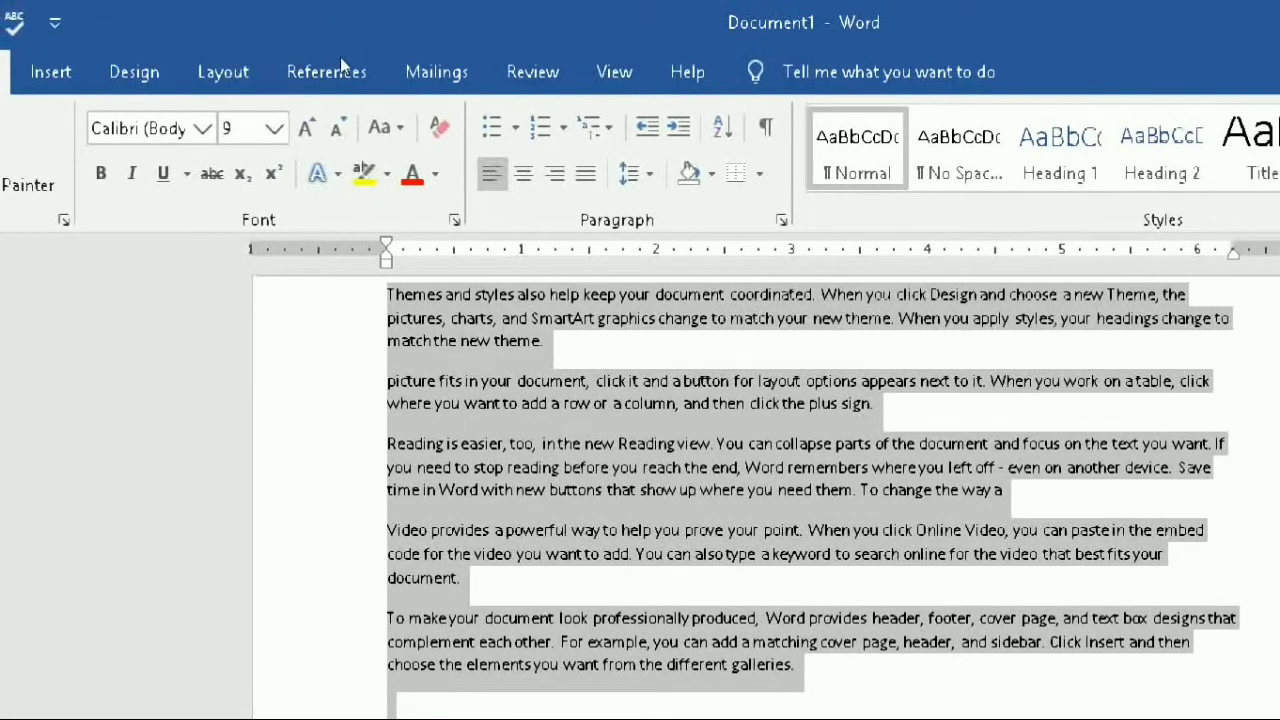
Step: Raise the font size of the selected text one point at a time to 11
{"action": "key", "text": "ctrl+]"}
{"action": "key", "text": "ctrl+]"}
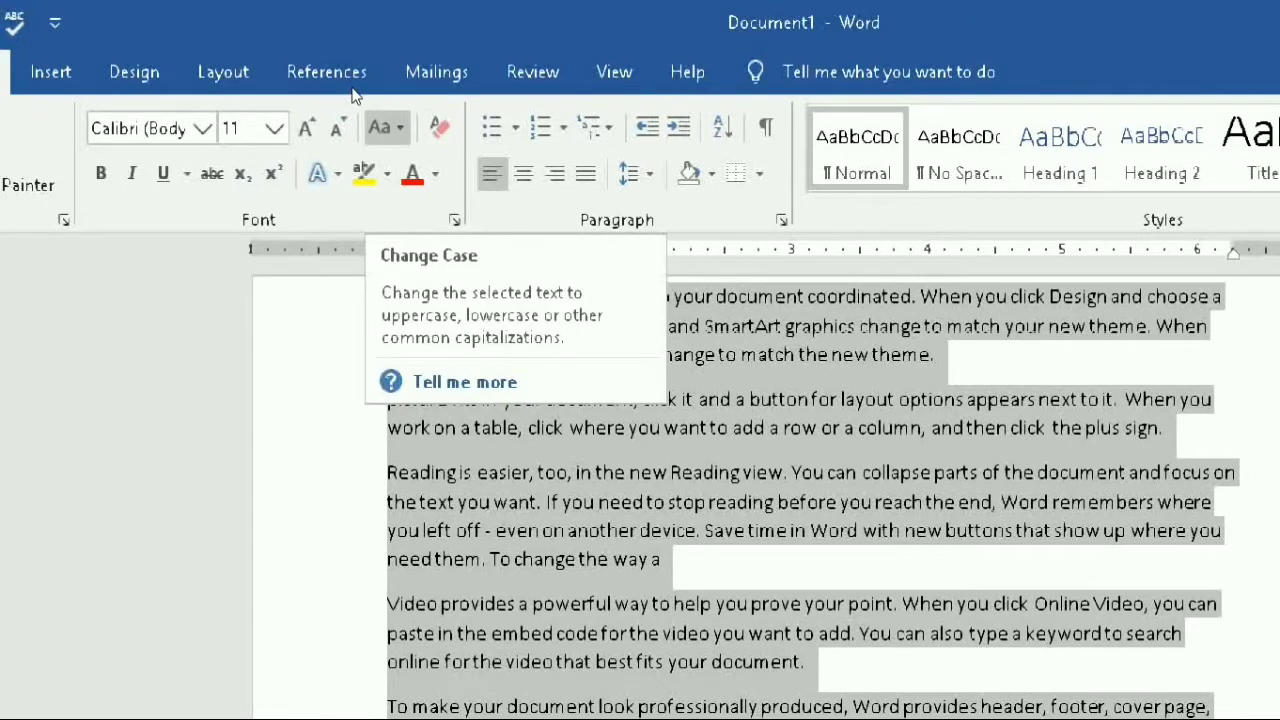
Step: Change the case of the selected text to lowercase, and change it to UPPERCASE
{"action": "left_click", "coordinate": [386, 127]}
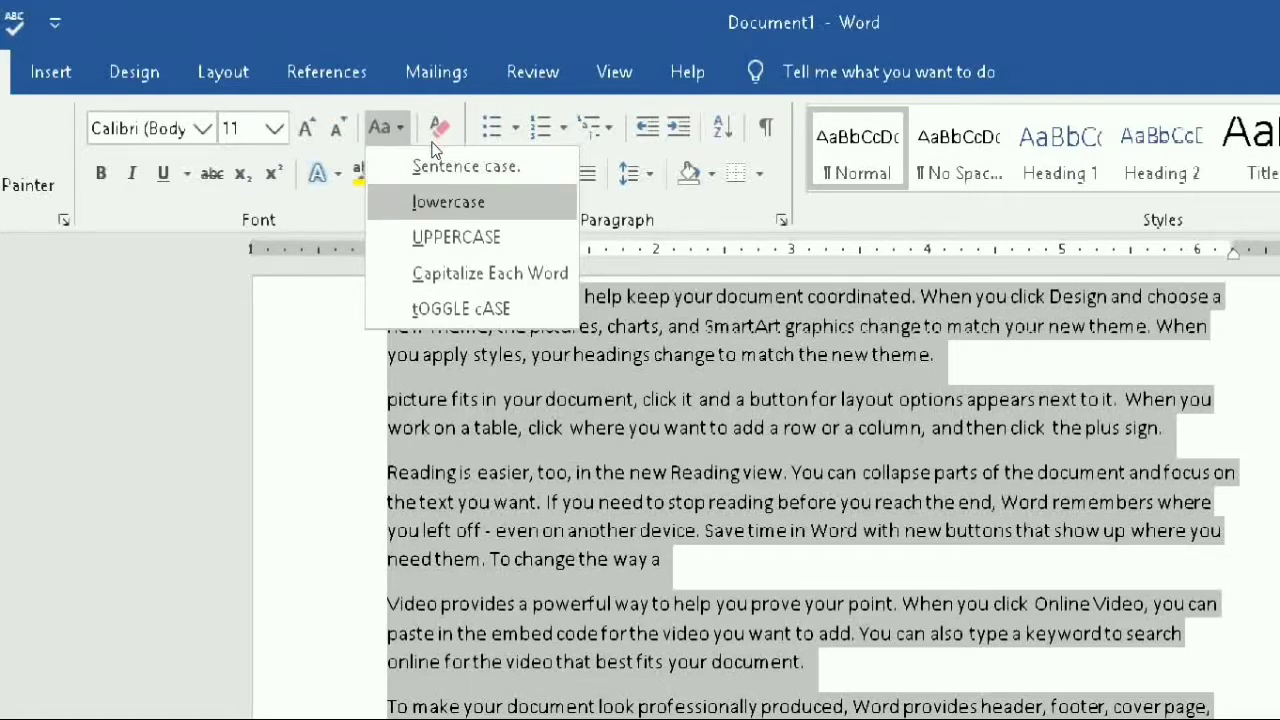
{"action": "left_click", "coordinate": [428, 202]}
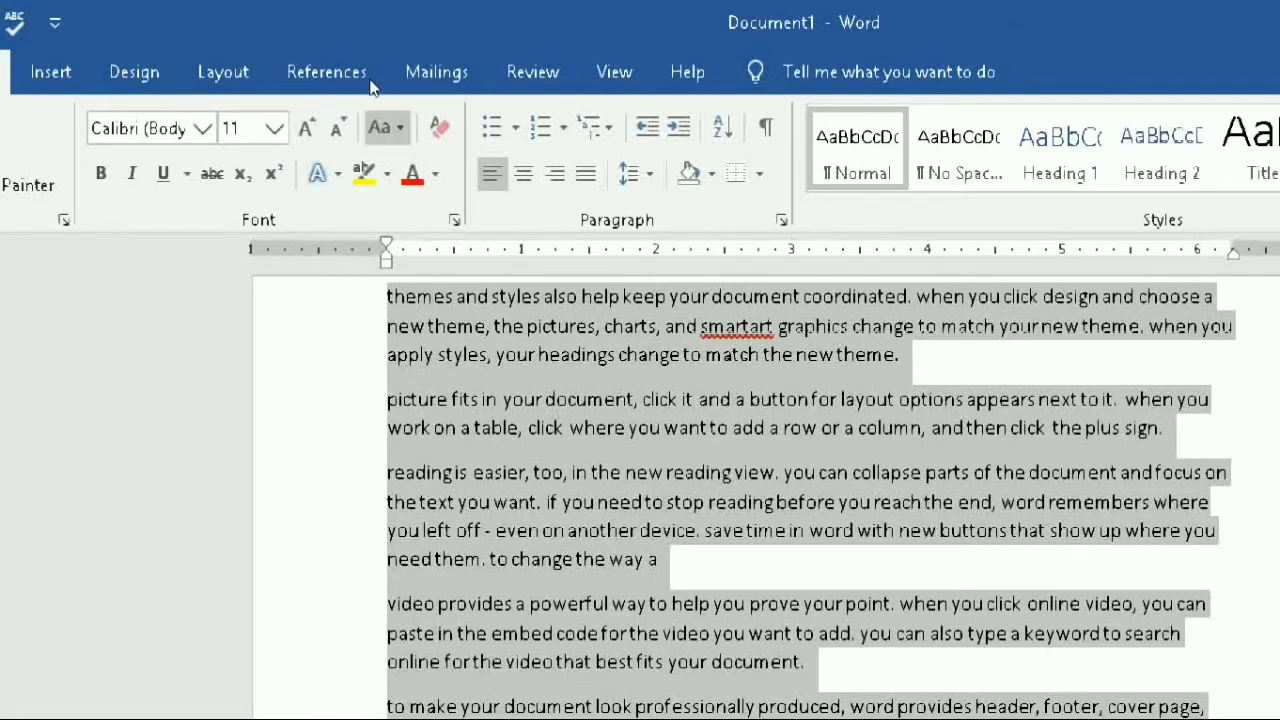
{"action": "left_click", "coordinate": [381, 127]}
{"action": "key", "text": "Down"}
{"action": "key", "text": "Down"}
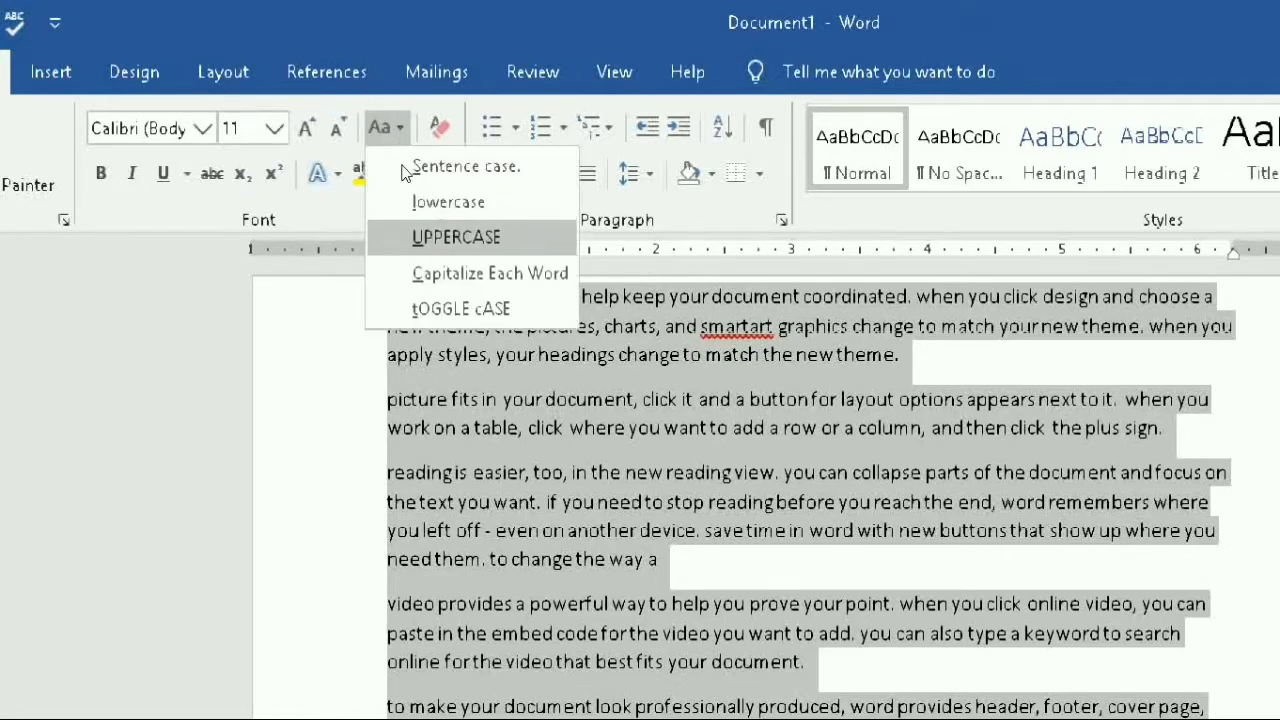
{"action": "key", "text": "Return"}
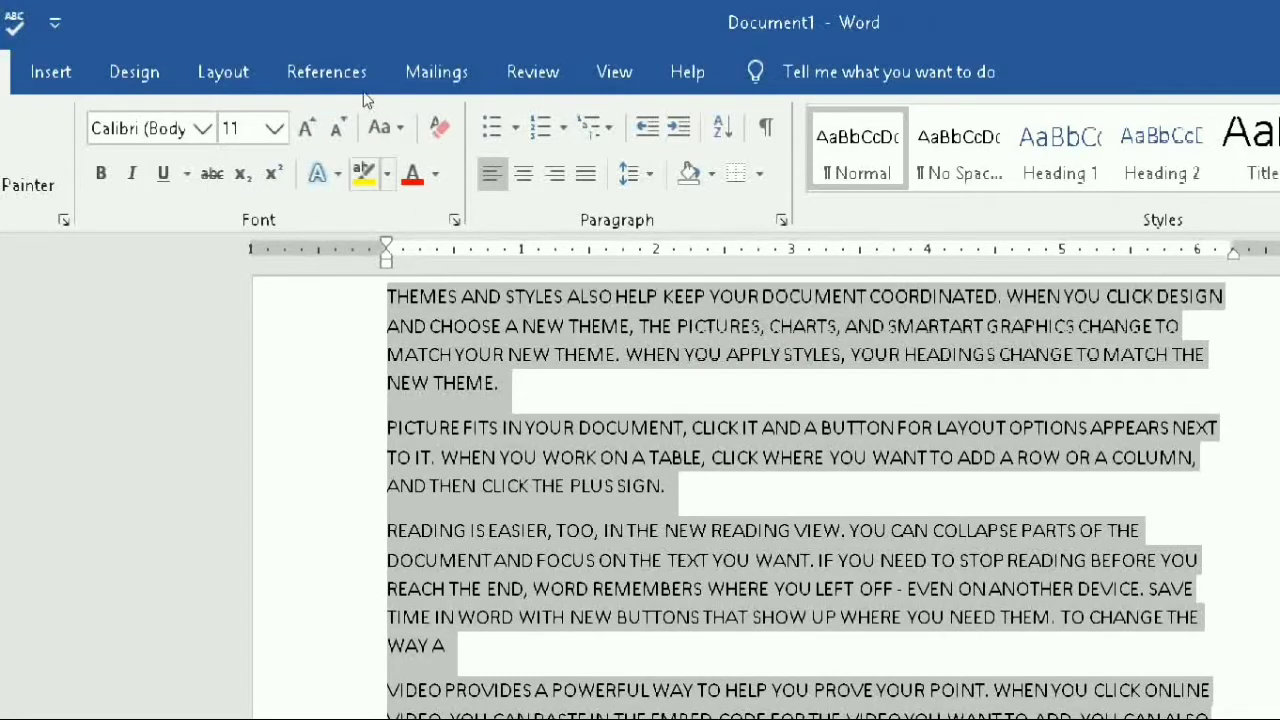
Step: Change the case of the selected text to Capitalize Each Word
{"action": "left_click", "coordinate": [380, 127]}
{"action": "key", "text": "Down"}
{"action": "key", "text": "Down"}
{"action": "key", "text": "Down"}
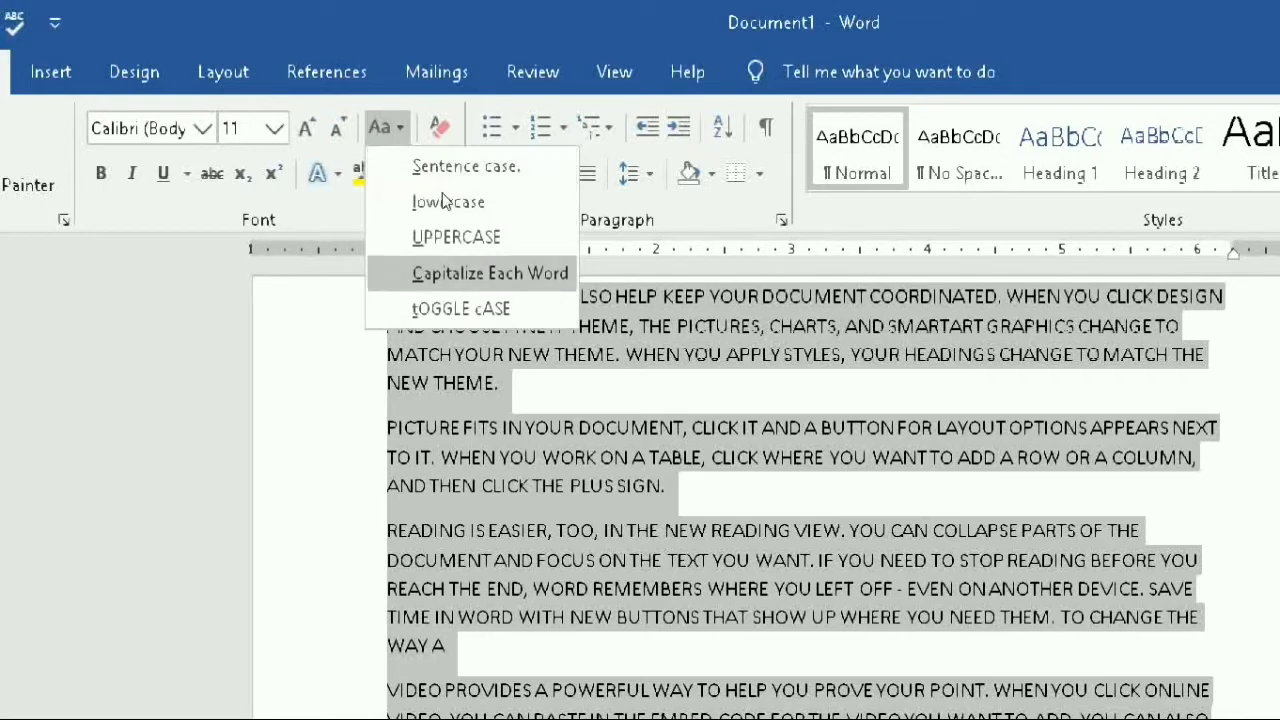
{"action": "key", "text": "Down"}
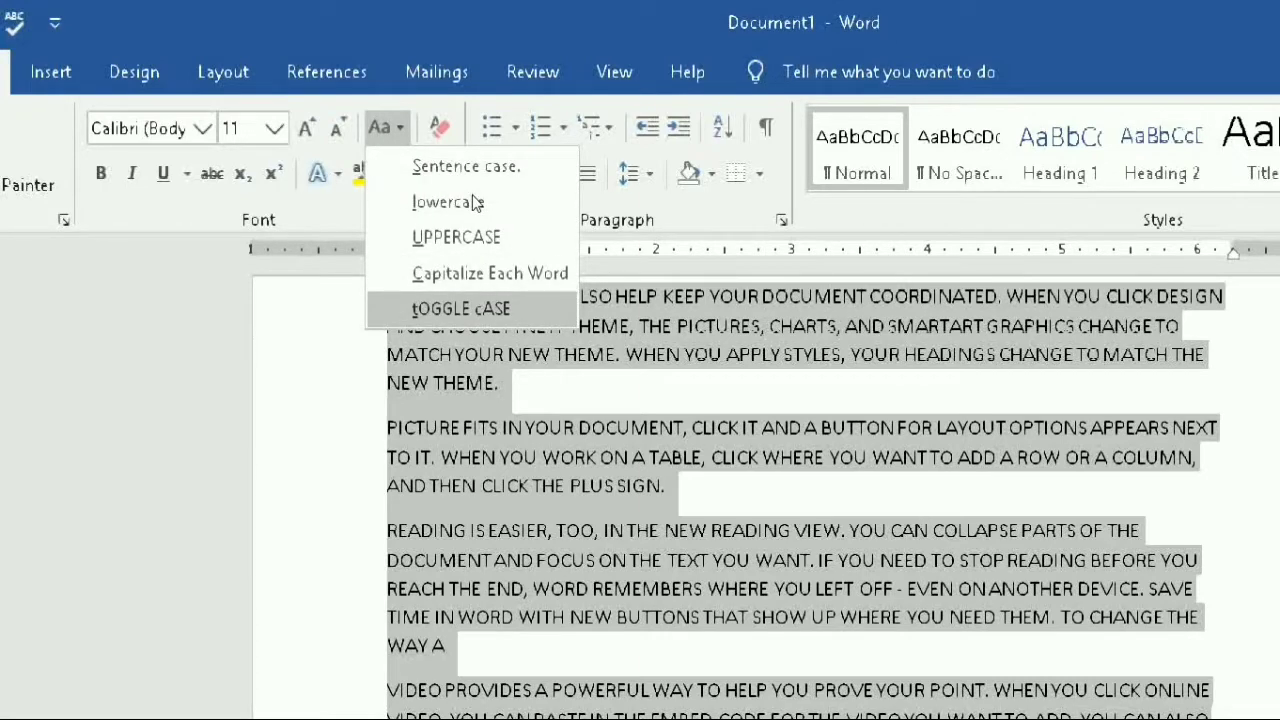
{"action": "key", "text": "Up"}
{"action": "key", "text": "Return"}
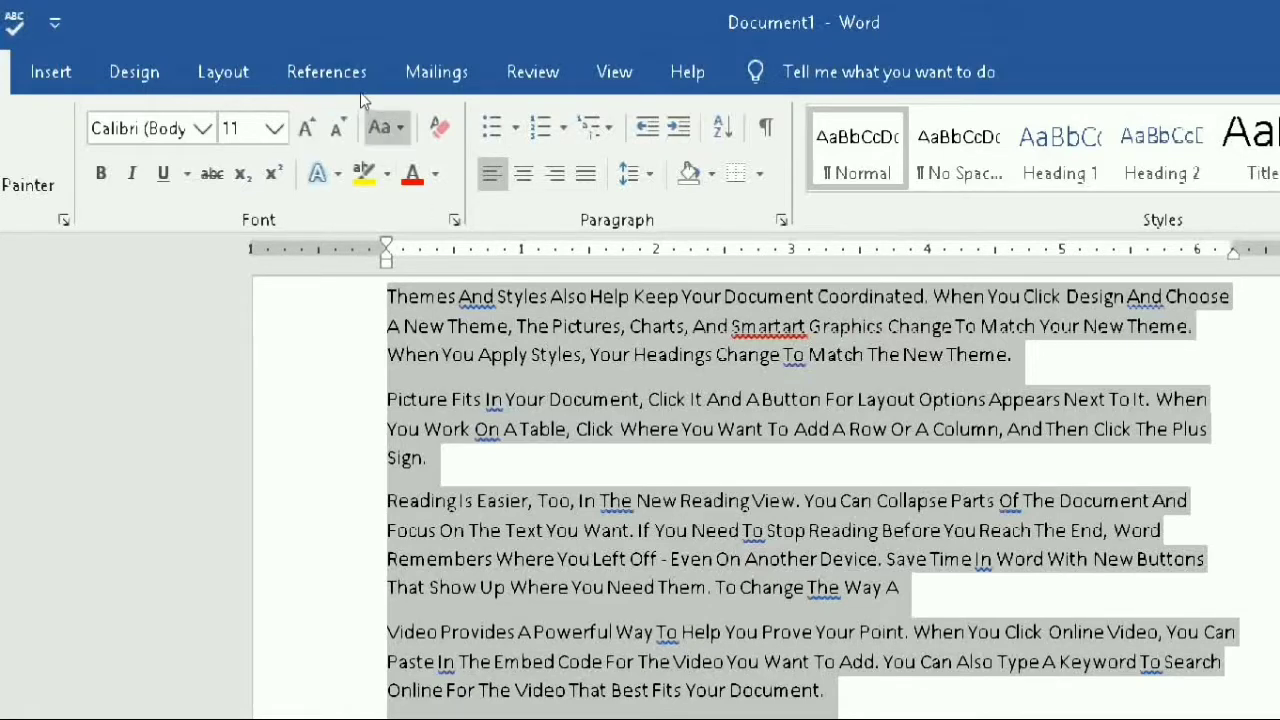
Step: Apply the tOGGLE cASE option to the selected text
{"action": "left_click", "coordinate": [380, 127]}
{"action": "key", "text": "Up"}
{"action": "key", "text": "Up"}
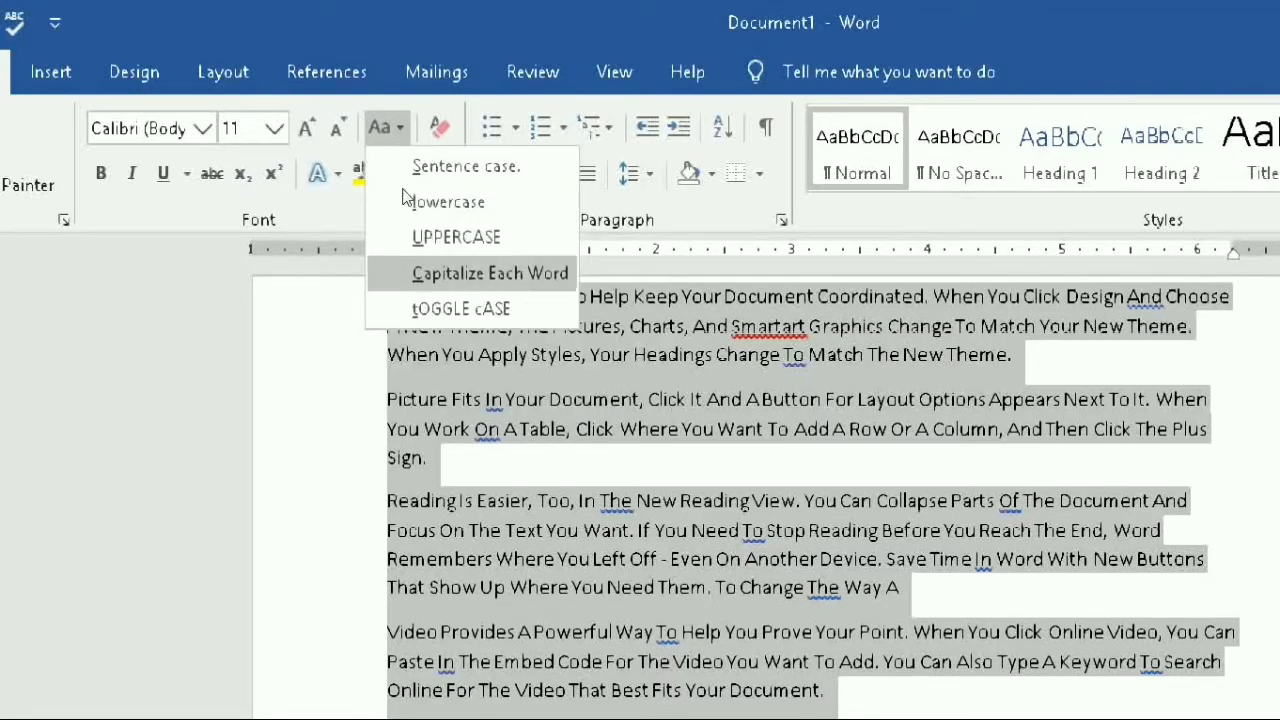
{"action": "key", "text": "Down"}
{"action": "key", "text": "Return"}
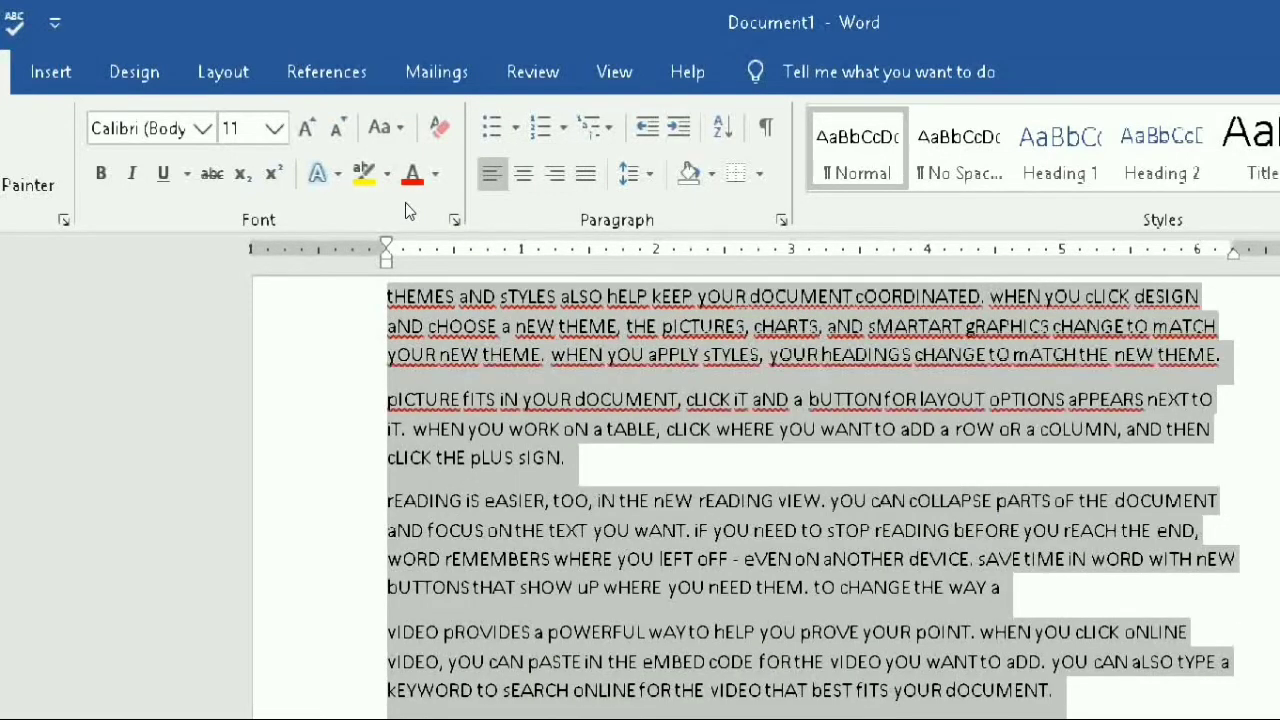
Step: Change the case of the selected text to Sentence case
{"action": "left_click", "coordinate": [382, 127]}
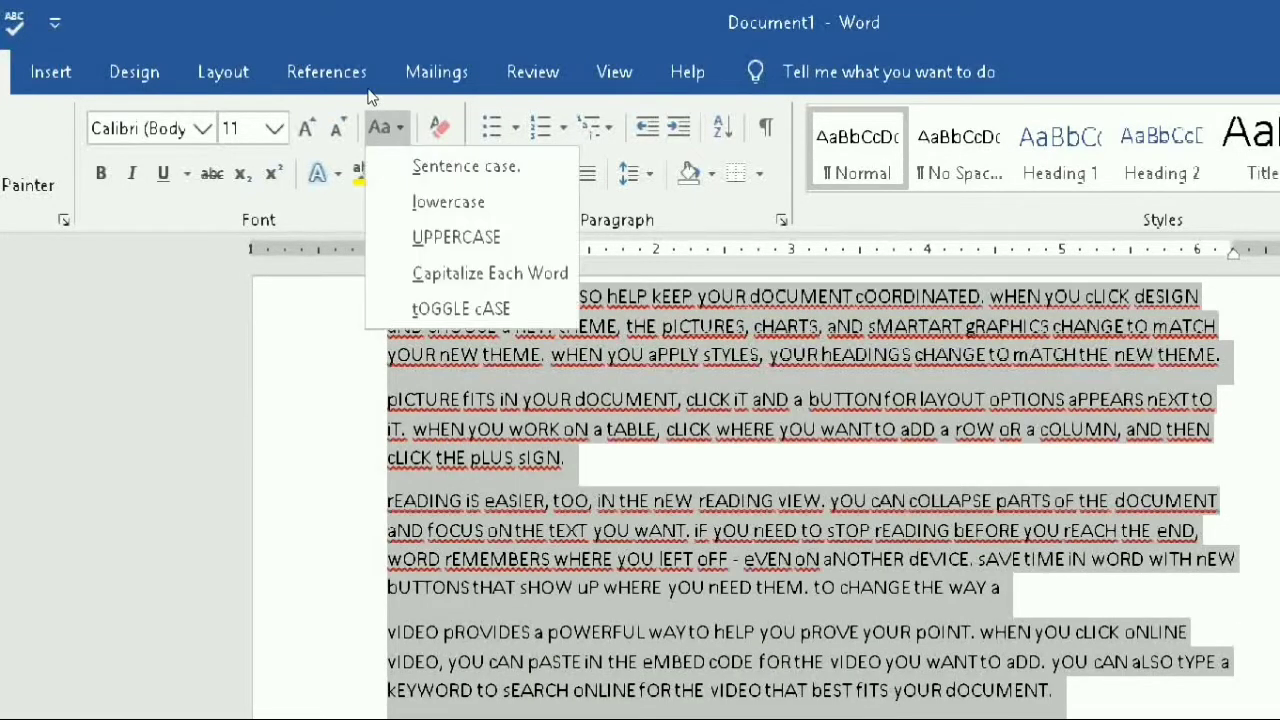
{"action": "left_click", "coordinate": [392, 162]}
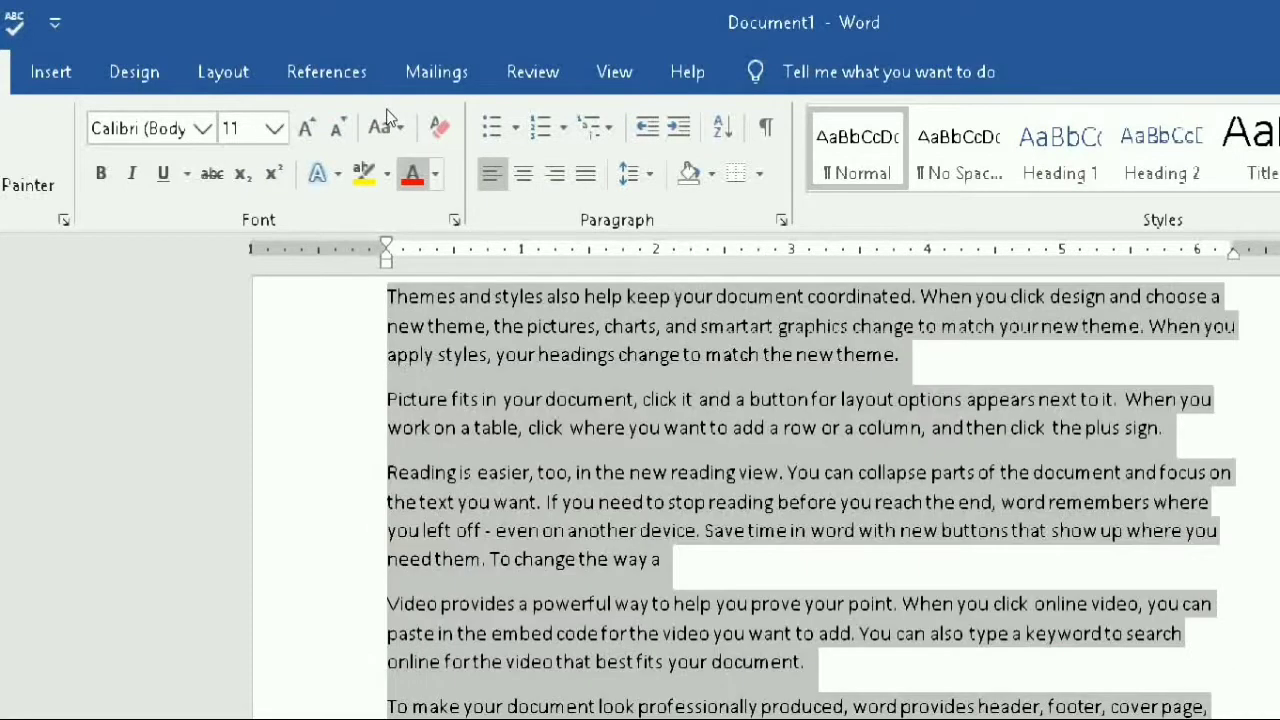
{"action": "left_click", "coordinate": [381, 127]}
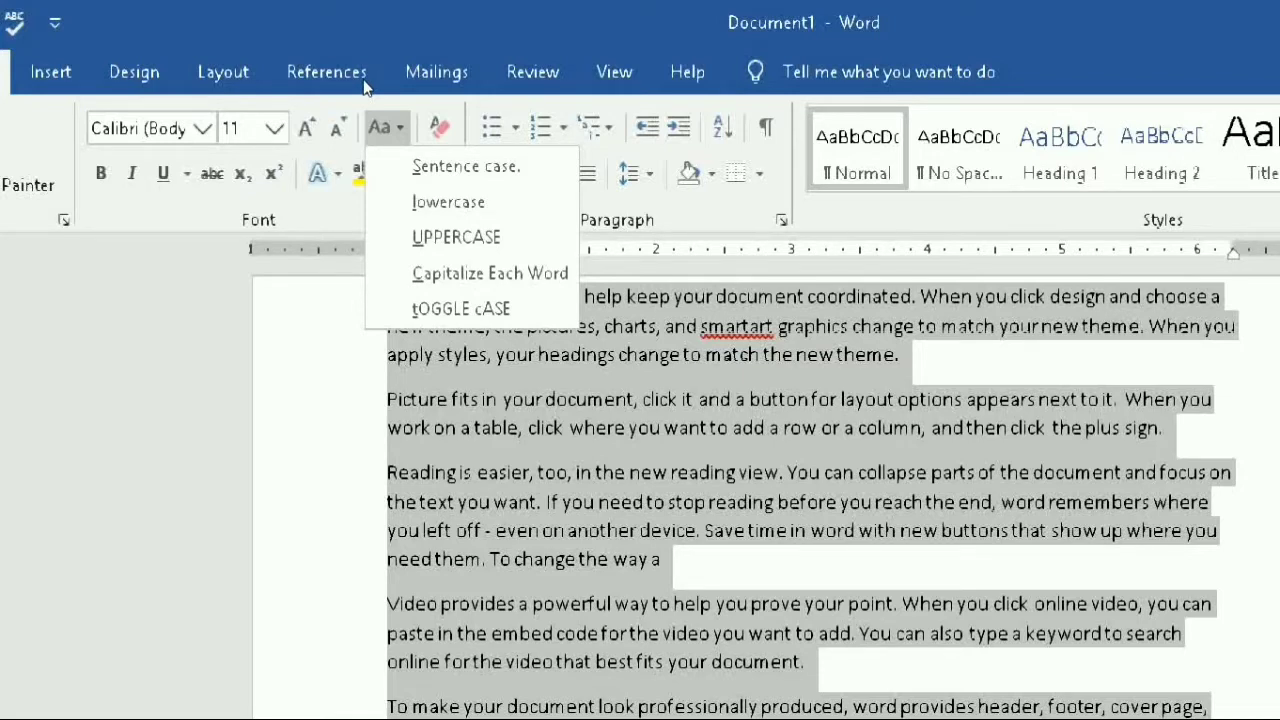
{"action": "left_click", "coordinate": [318, 270]}
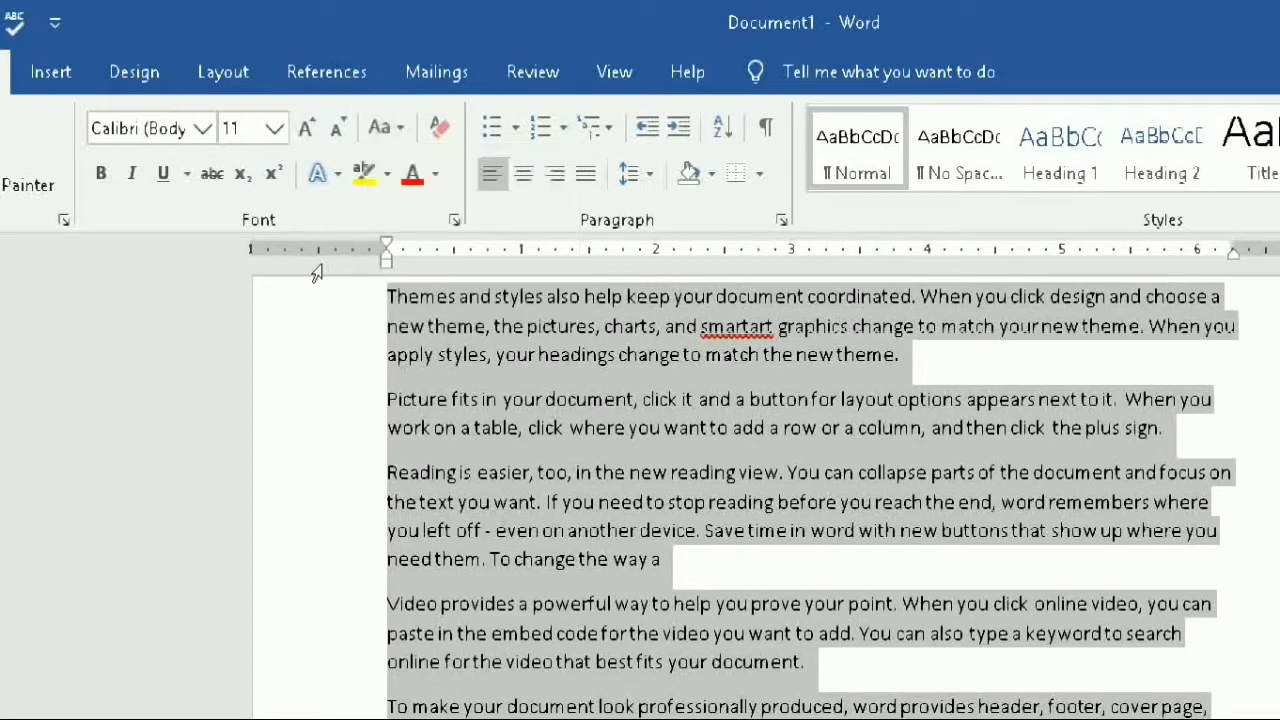
Step: Try the UPPERCASE option on only the first line of the second paragraph, and undo that case change
{"action": "left_click", "coordinate": [335, 399]}
{"action": "left_click", "coordinate": [381, 127]}
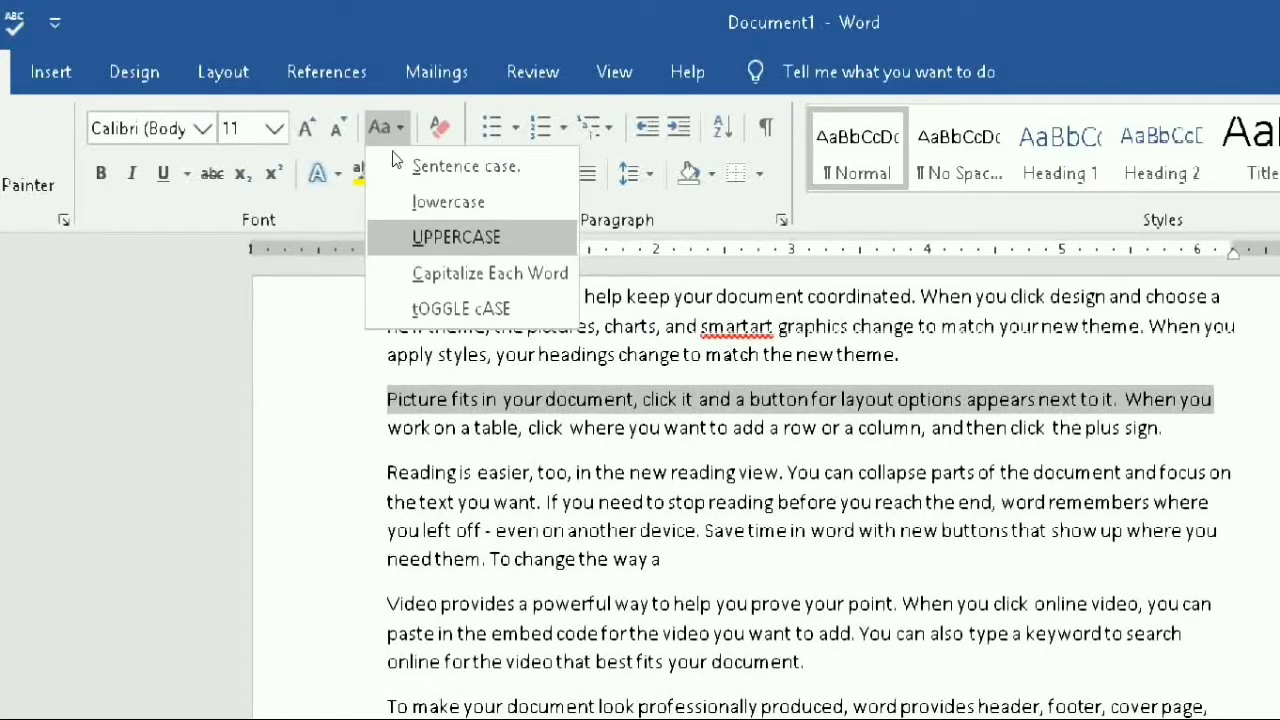
{"action": "key", "text": "Return"}
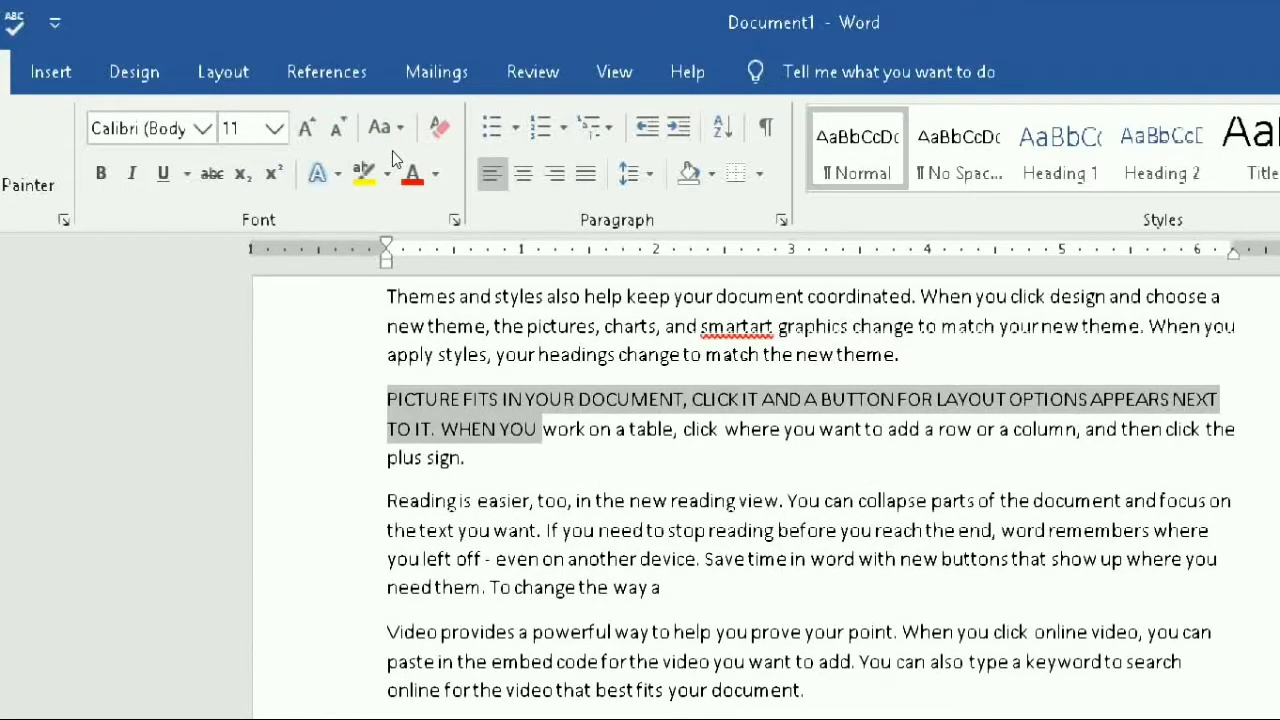
{"action": "key", "text": "ctrl+z"}
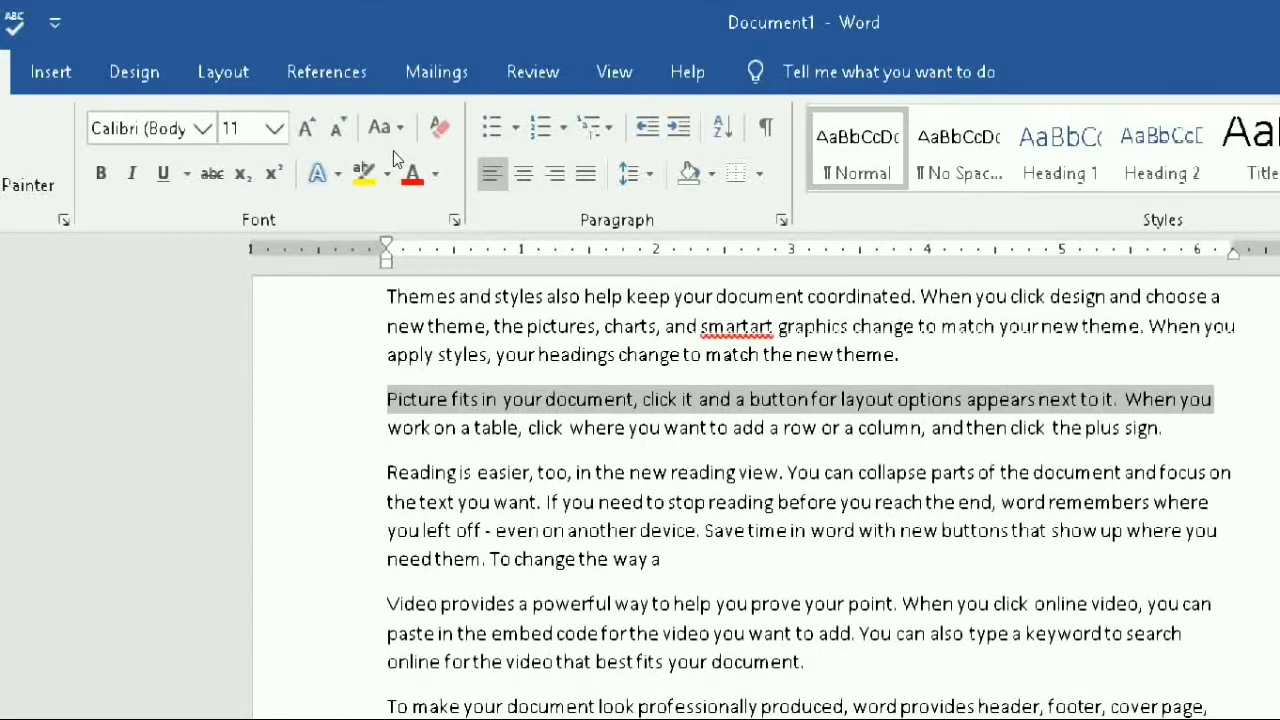
{"action": "left_click", "coordinate": [370, 113]}
{"action": "key", "text": "Down"}
{"action": "key", "text": "Down"}
{"action": "key", "text": "Down"}
{"action": "key", "text": "Down"}
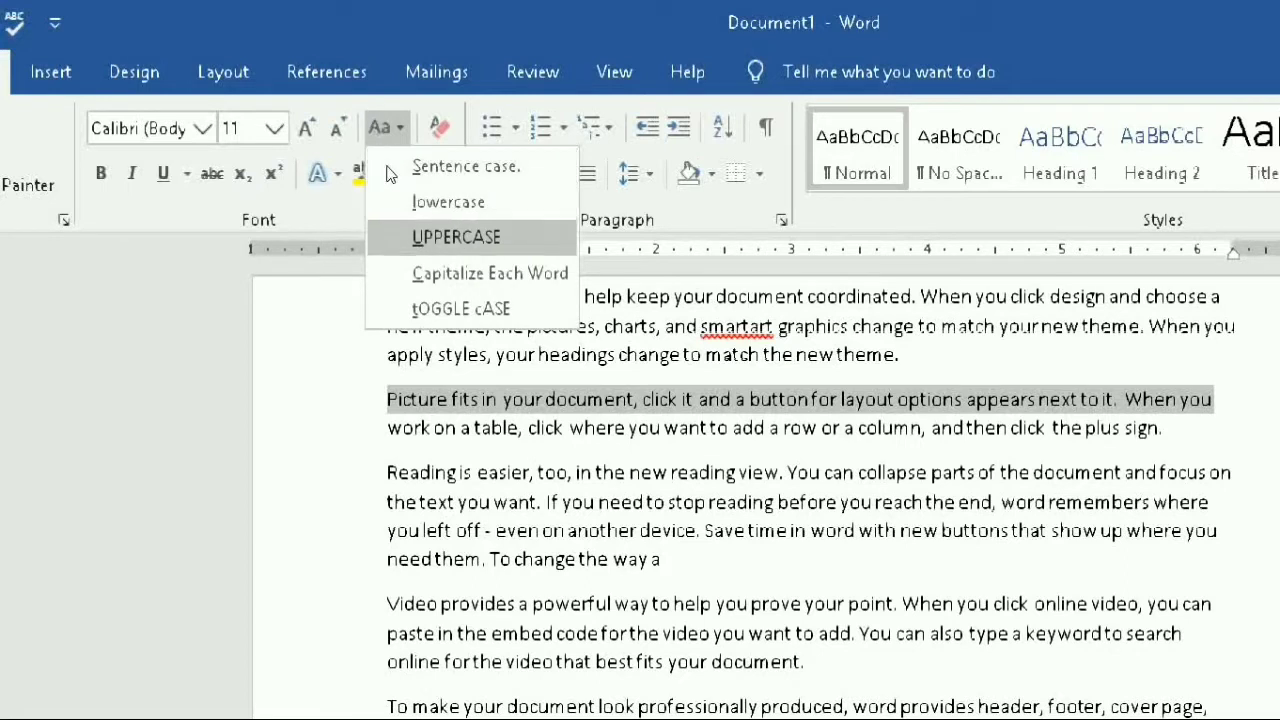
{"action": "key", "text": "Down"}
{"action": "key", "text": "Down"}
{"action": "key", "text": "Down"}
{"action": "key", "text": "Down"}
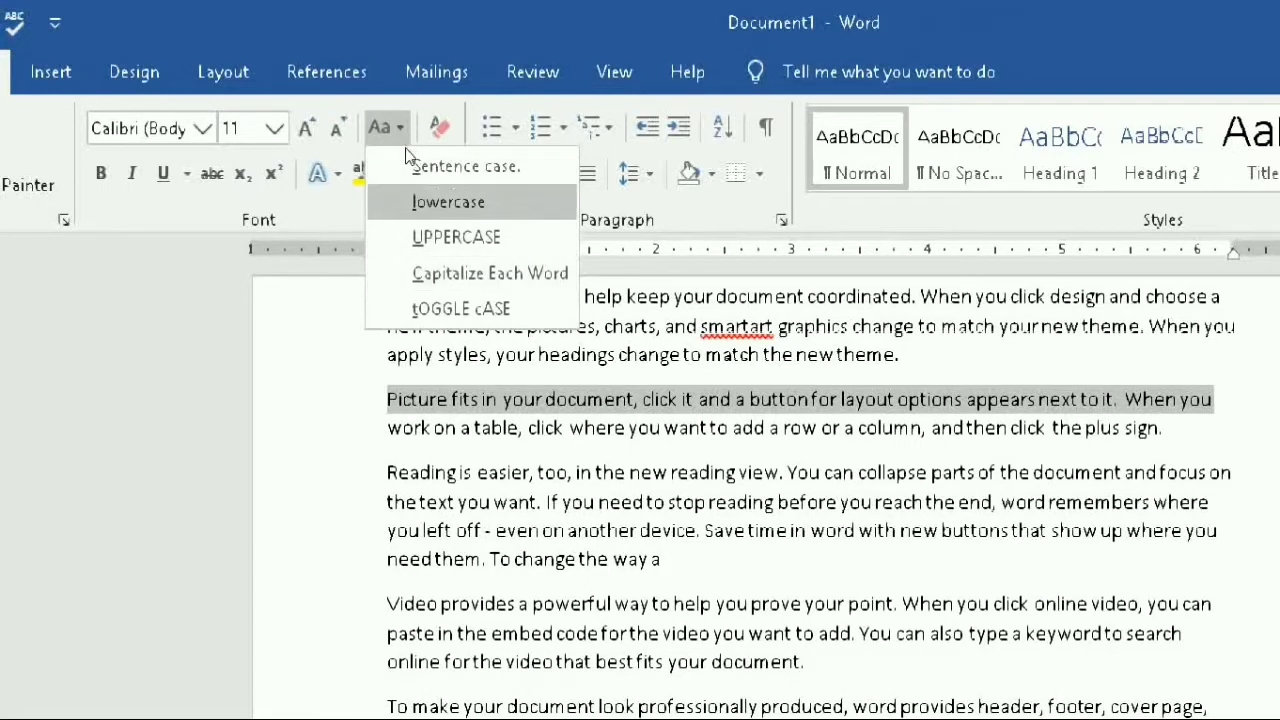
{"action": "key", "text": "Escape"}
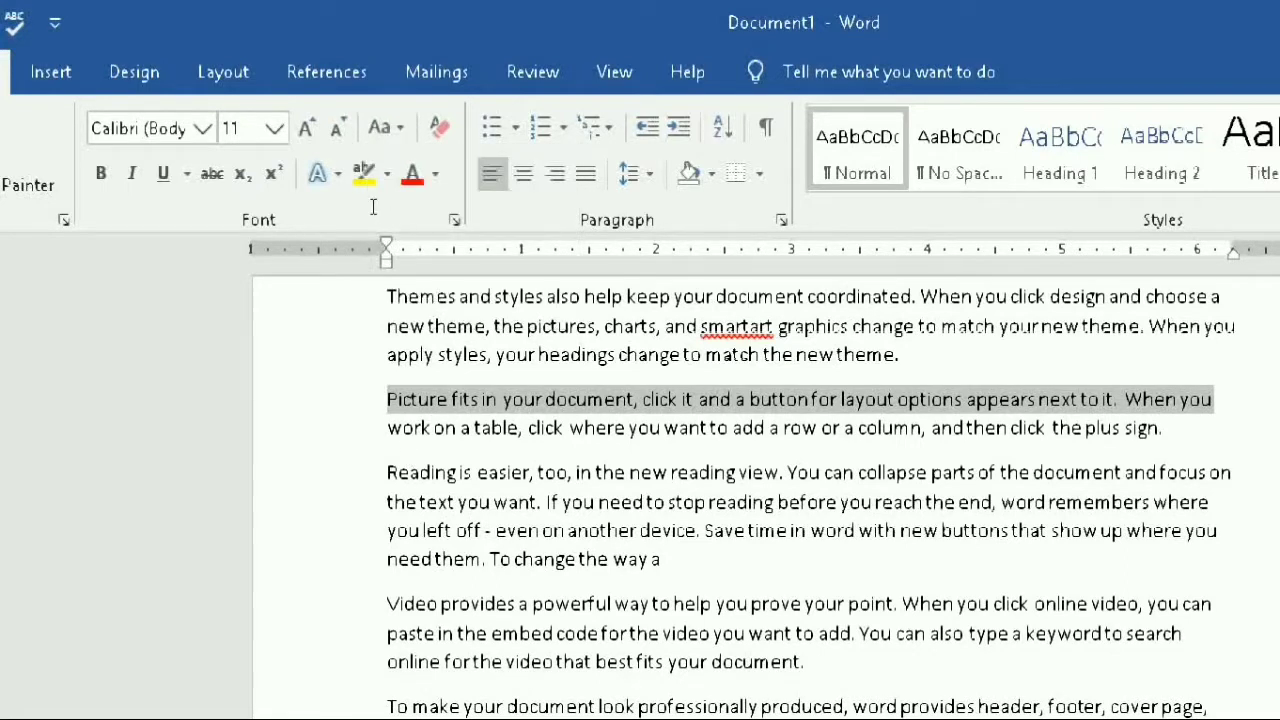
Step: Bold the text from the start through "paste in the embed code for" and remove the bold, and do the same with italics
{"action": "key", "text": "ctrl+a"}
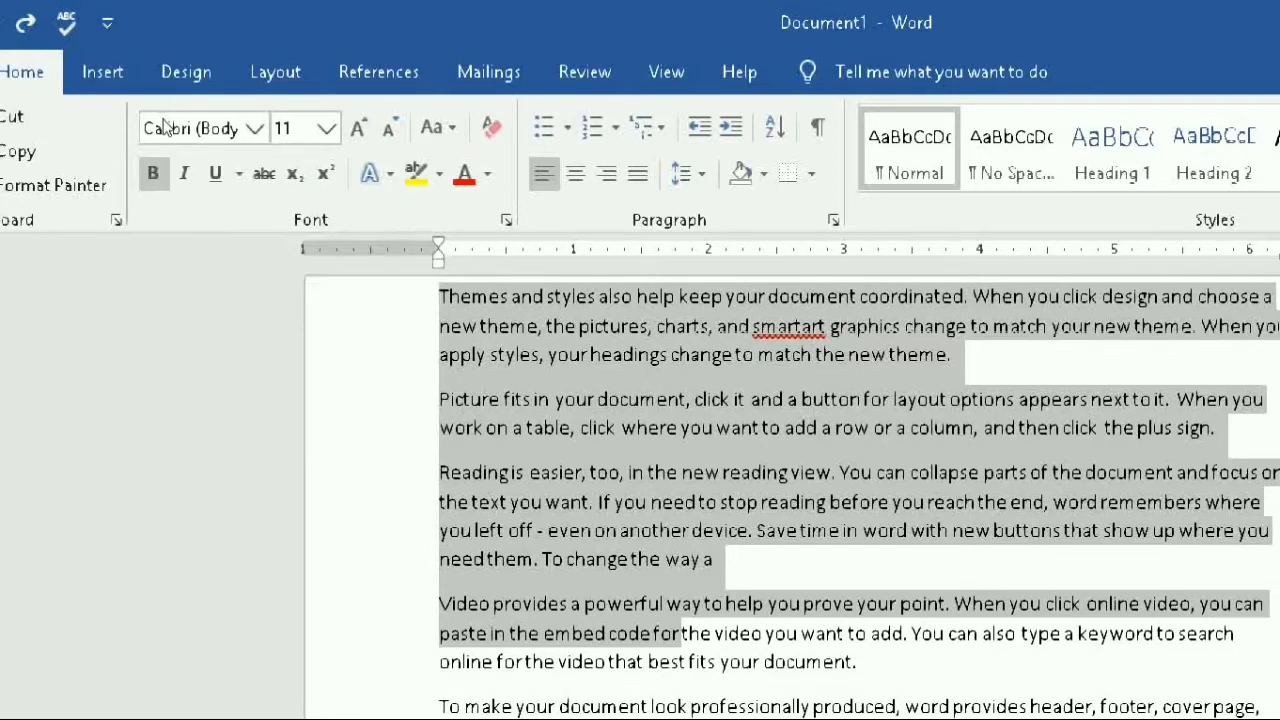
{"action": "left_click", "coordinate": [153, 173]}
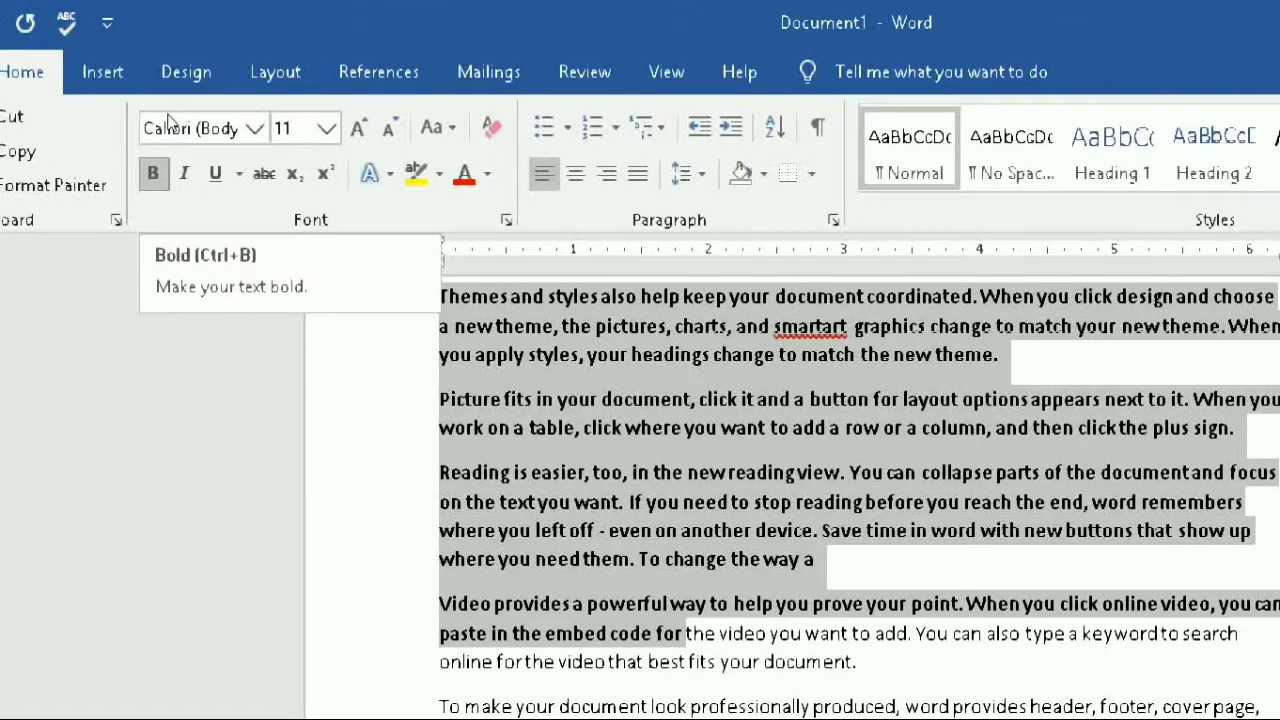
{"action": "key", "text": "ctrl+b"}
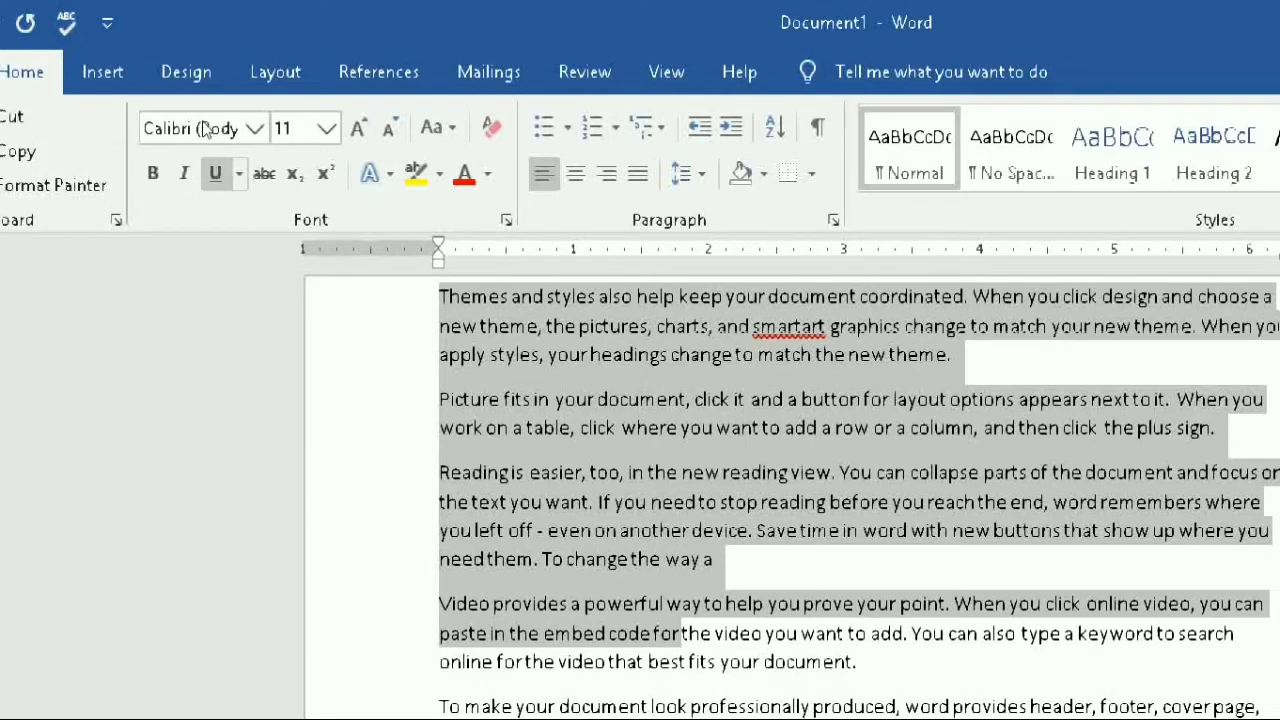
{"action": "key", "text": "ctrl+i"}
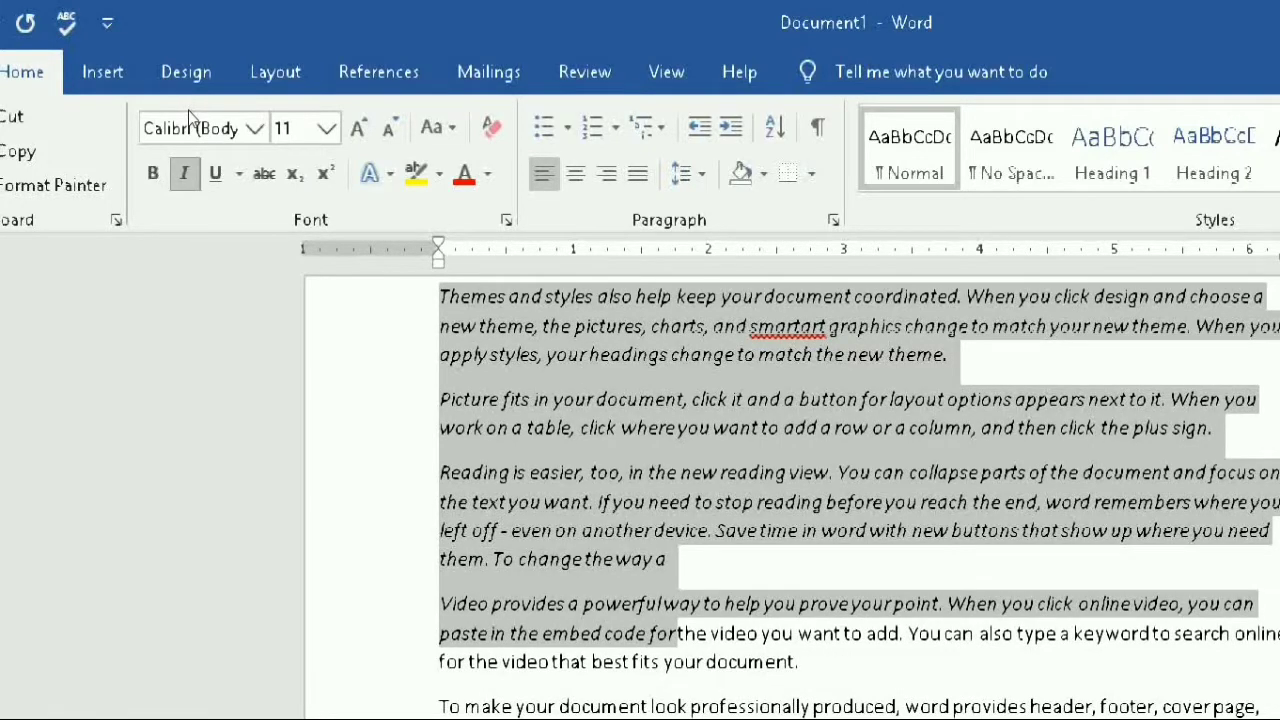
{"action": "key", "text": "ctrl+i"}
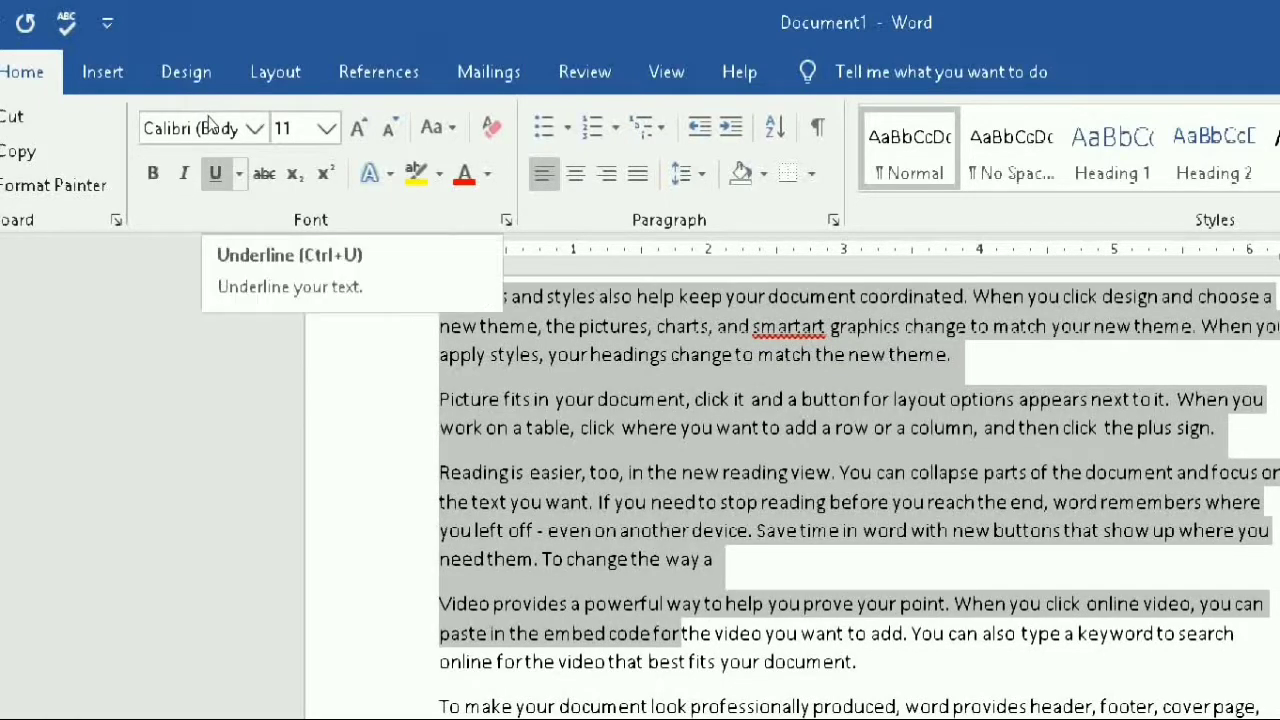
Step: Preview the different underline styles on the selected text, and apply the thick underline
{"action": "key", "text": "ctrl+u"}
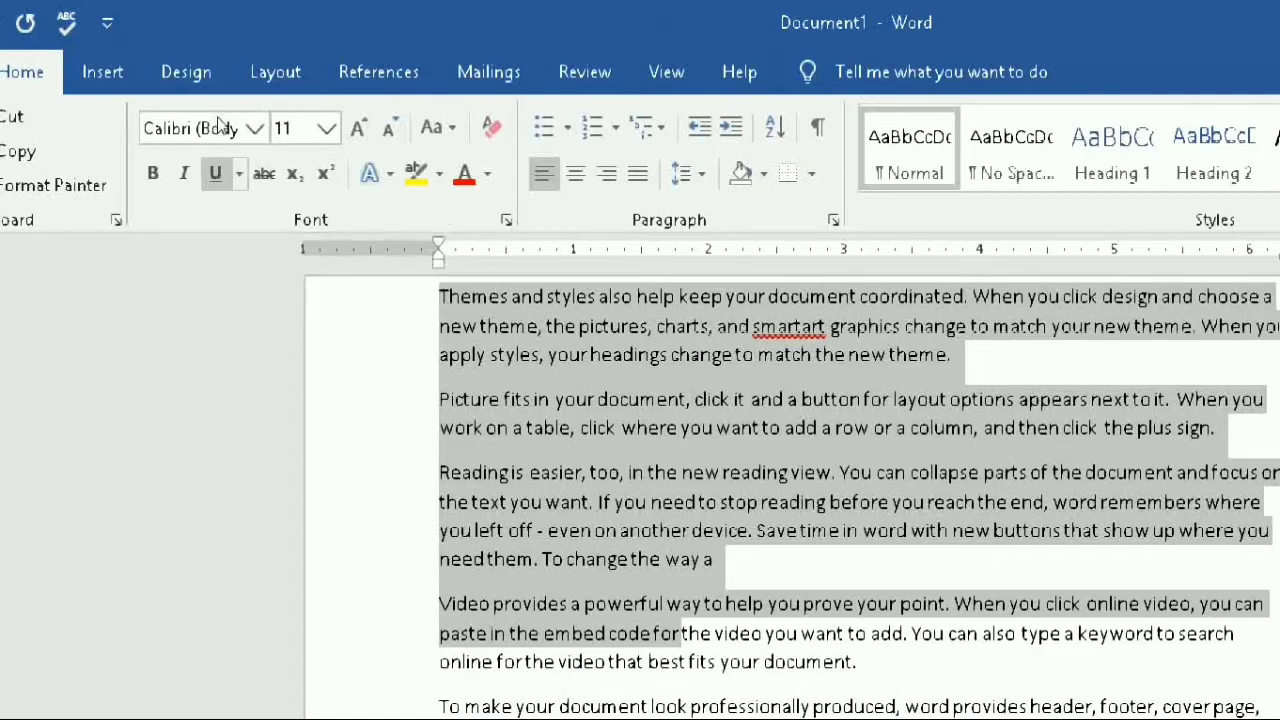
{"action": "left_click", "coordinate": [239, 173]}
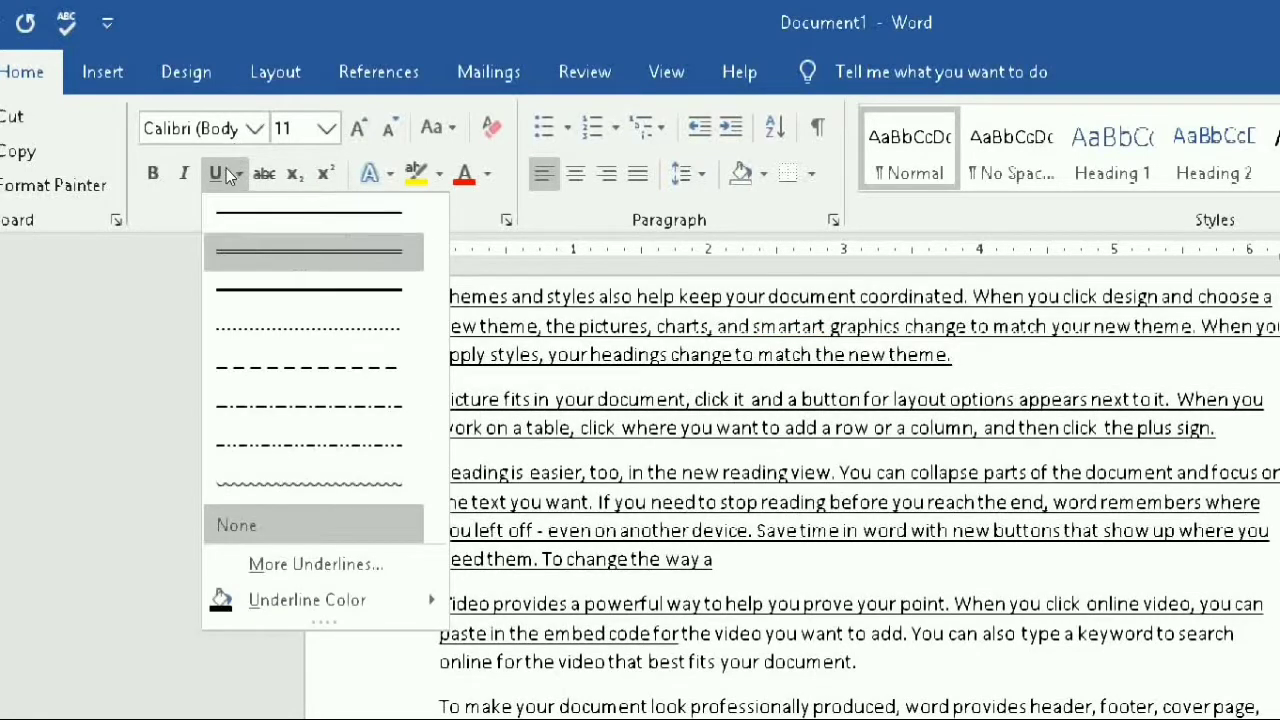
{"action": "key", "text": "Down"}
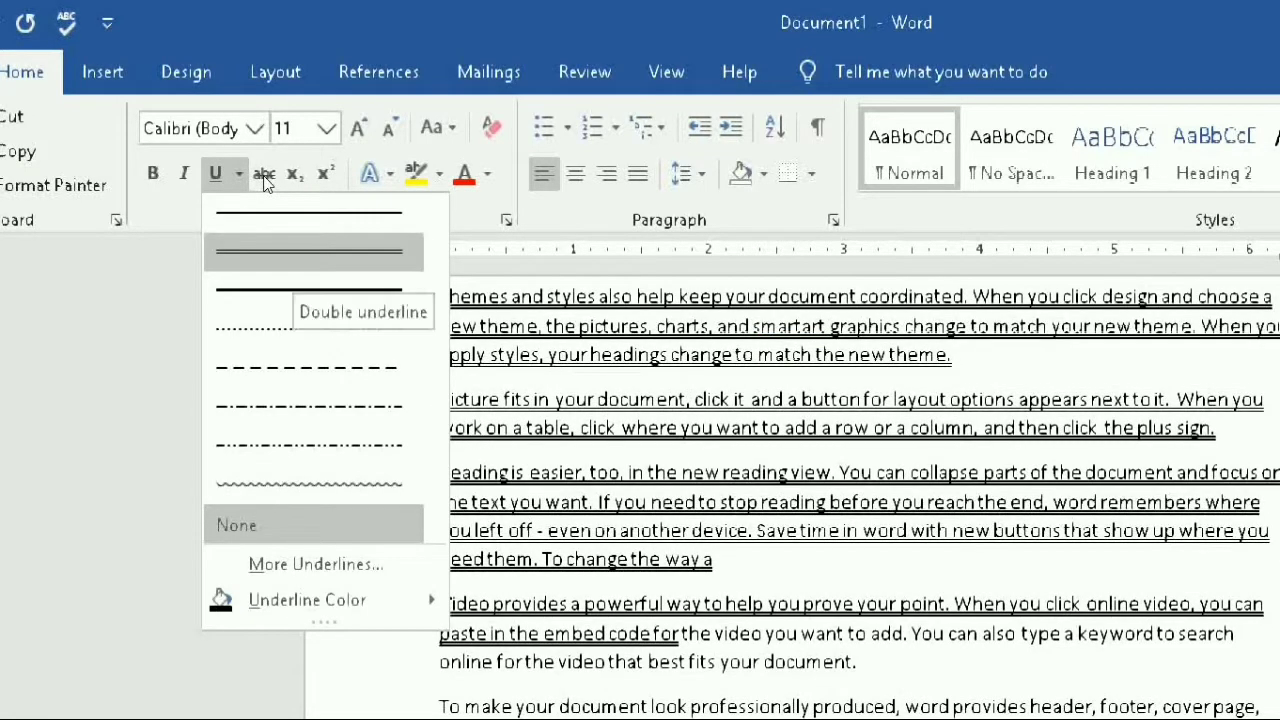
{"action": "key", "text": "Down"}
{"action": "key", "text": "Down"}
{"action": "key", "text": "Down"}
{"action": "key", "text": "Down"}
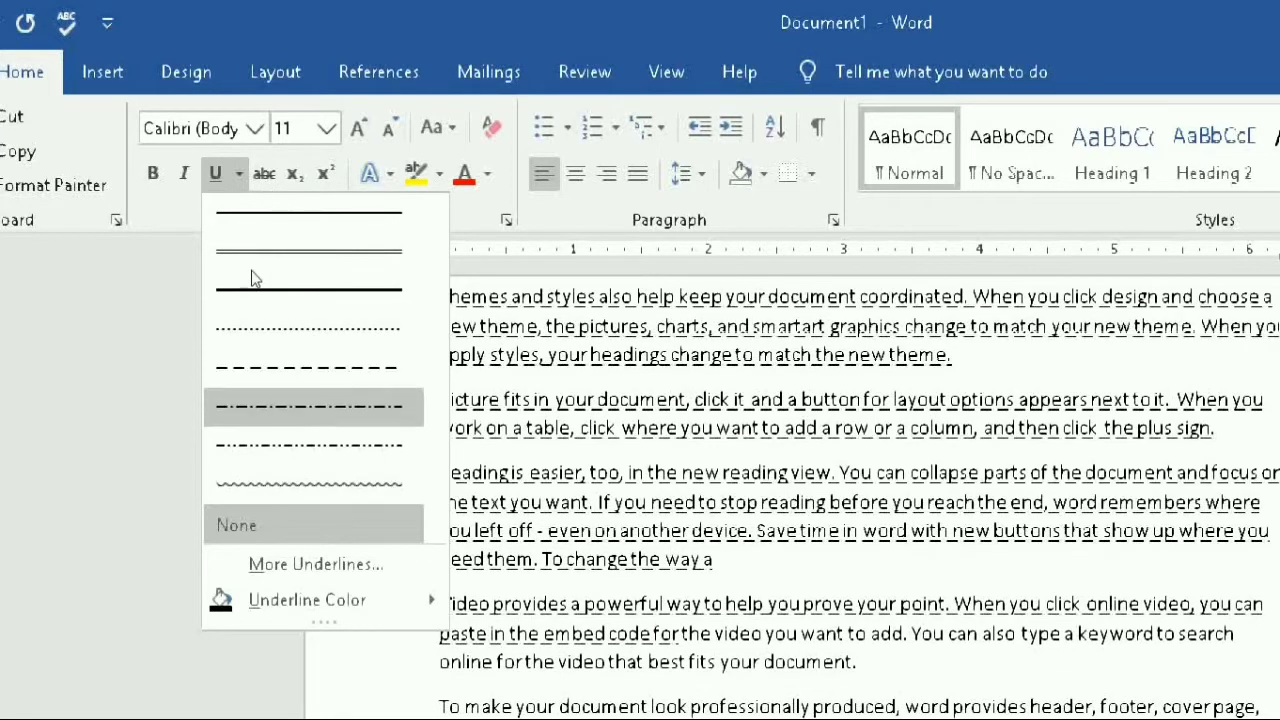
{"action": "key", "text": "Down"}
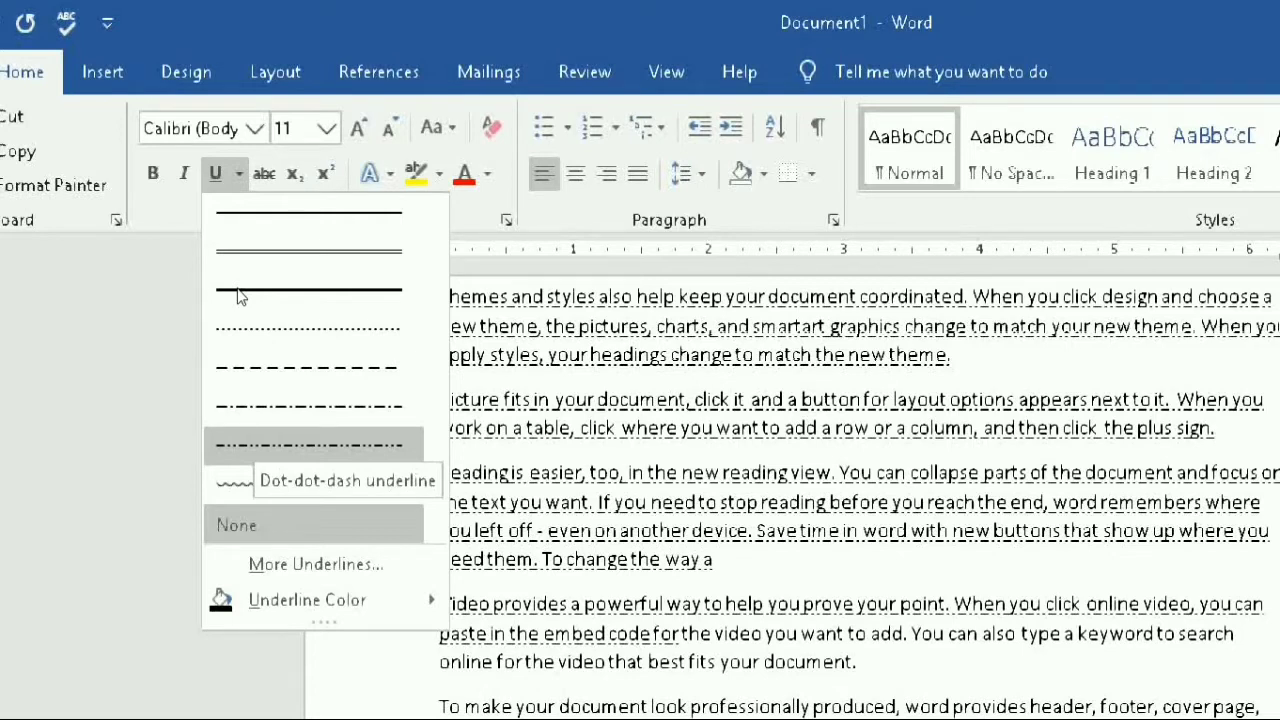
{"action": "key", "text": "Down"}
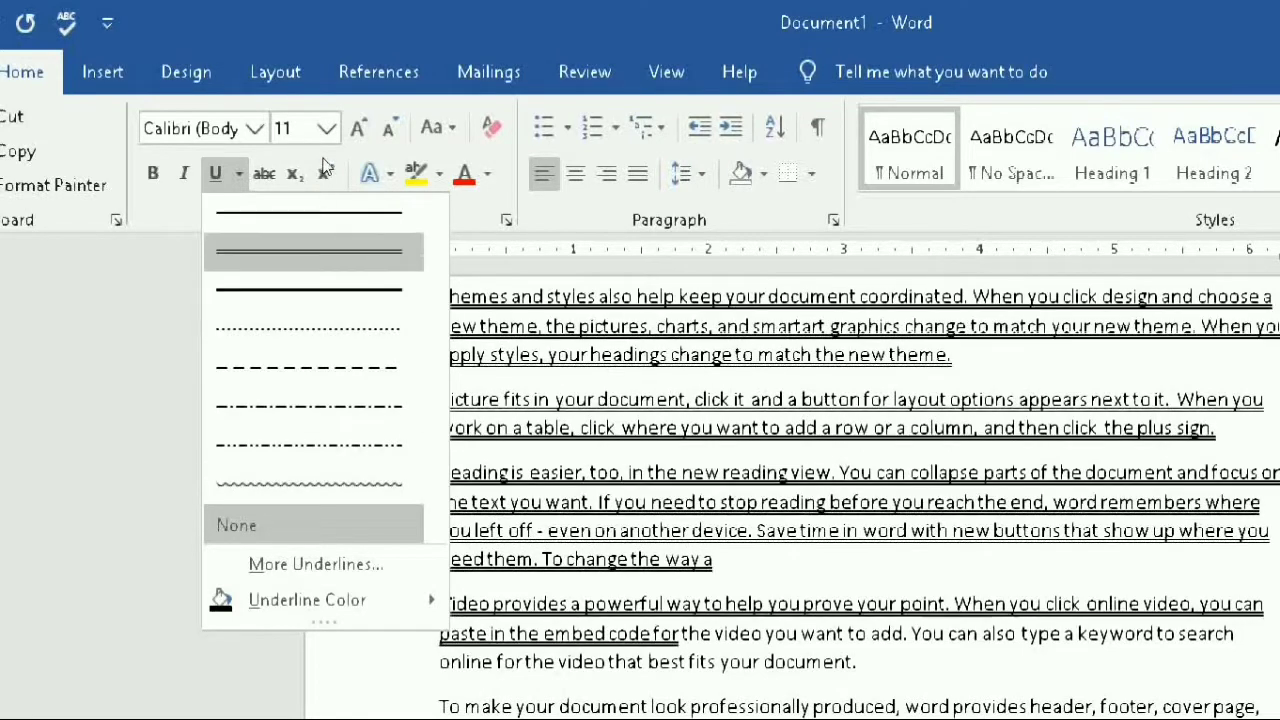
{"action": "key", "text": "Down"}
{"action": "key", "text": "Escape"}
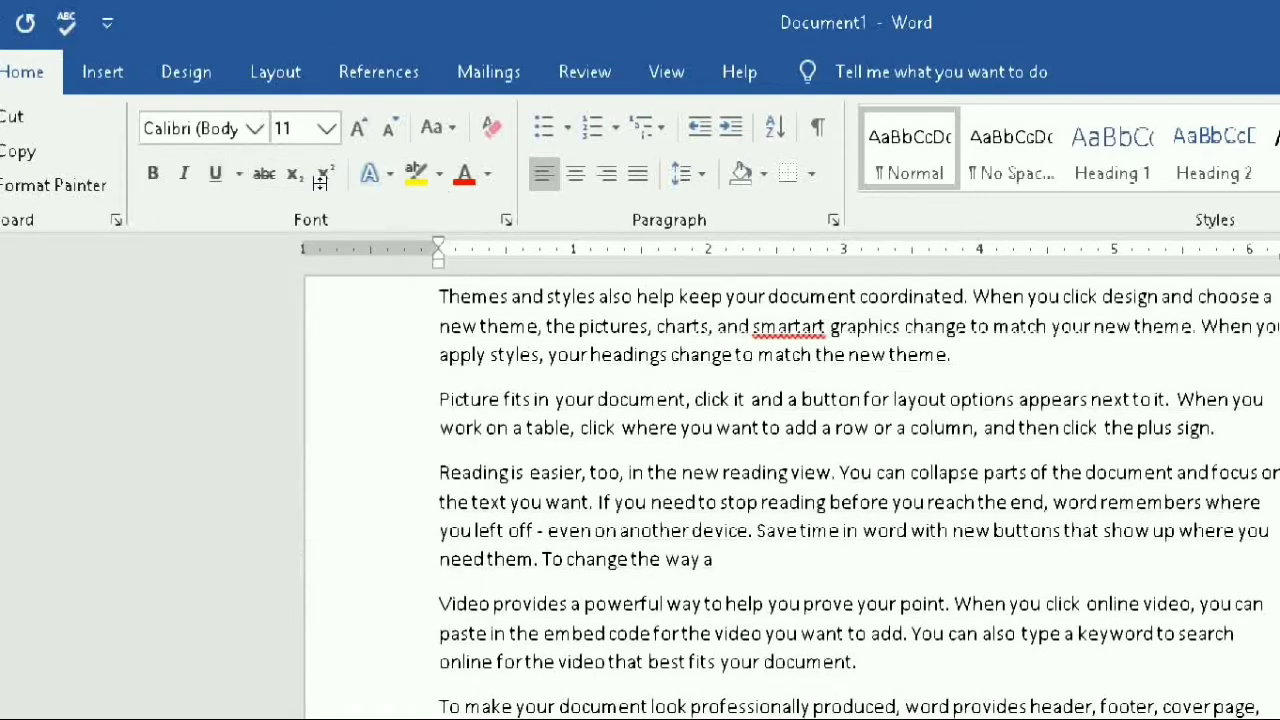
{"action": "key", "text": "Down"}
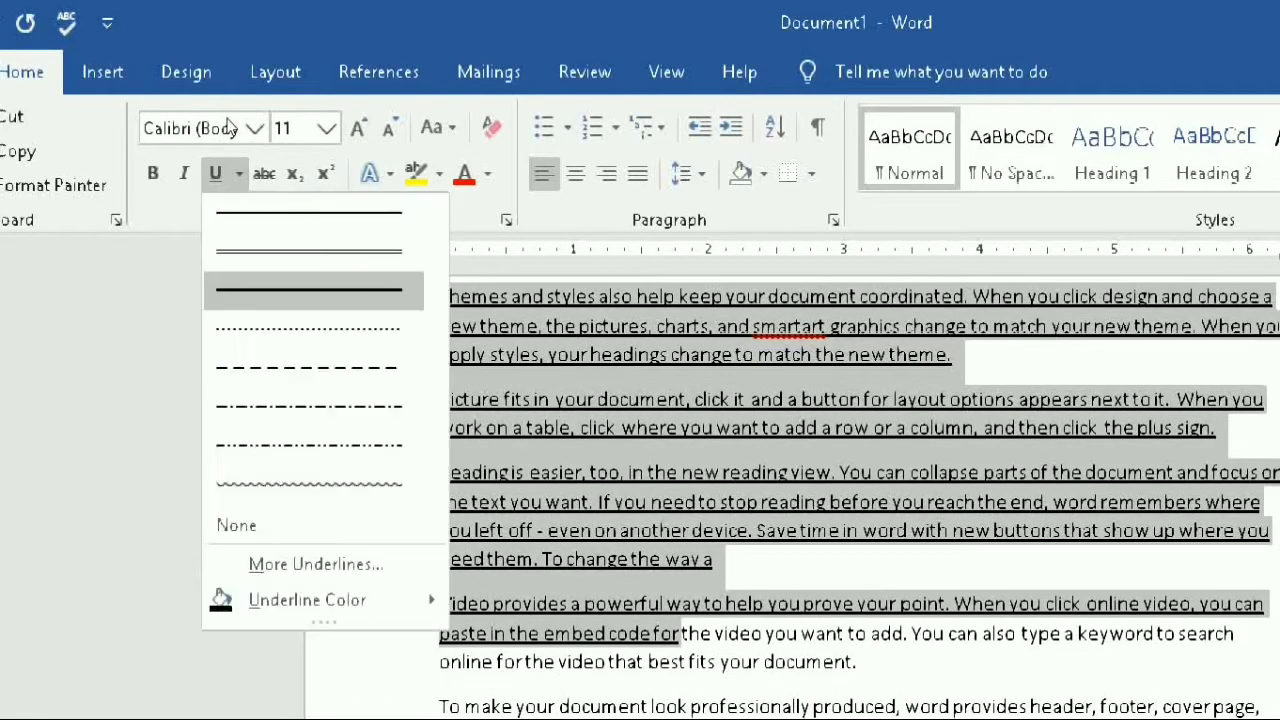
Step: Set the underline color of the selected text to red, and remove the underline again
{"action": "key", "text": "u"}
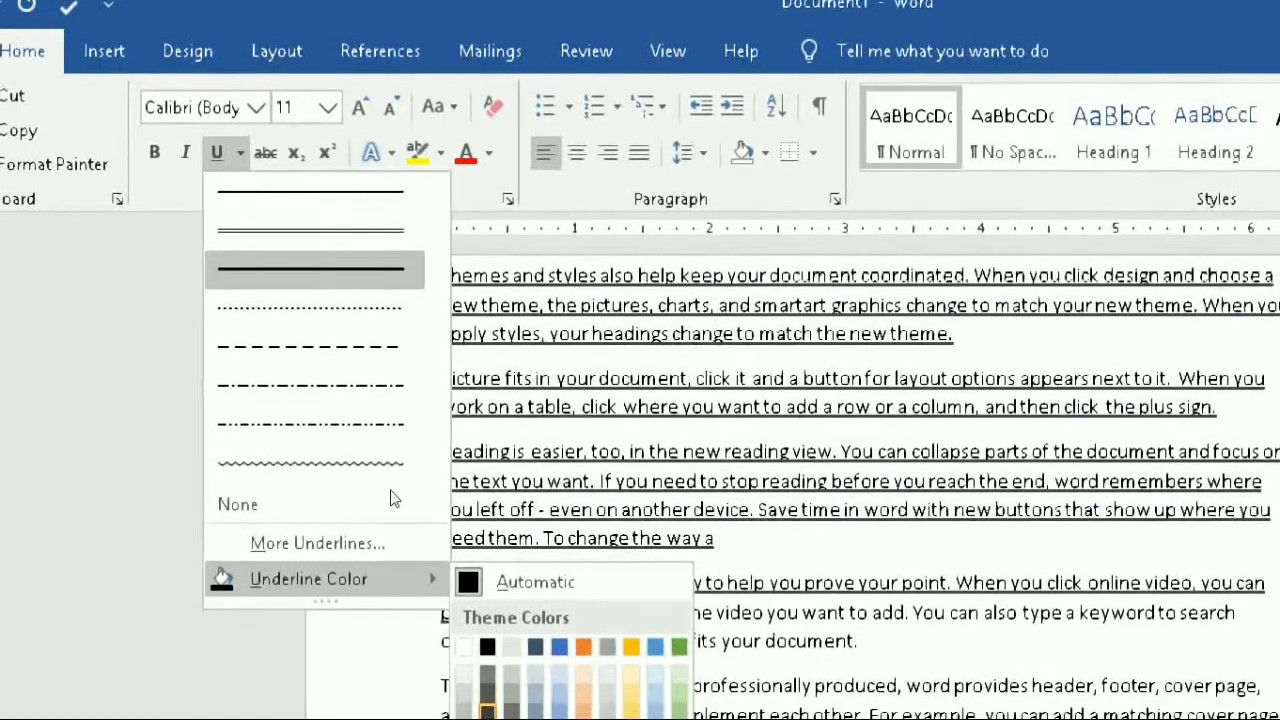
{"action": "key", "text": "Up"}
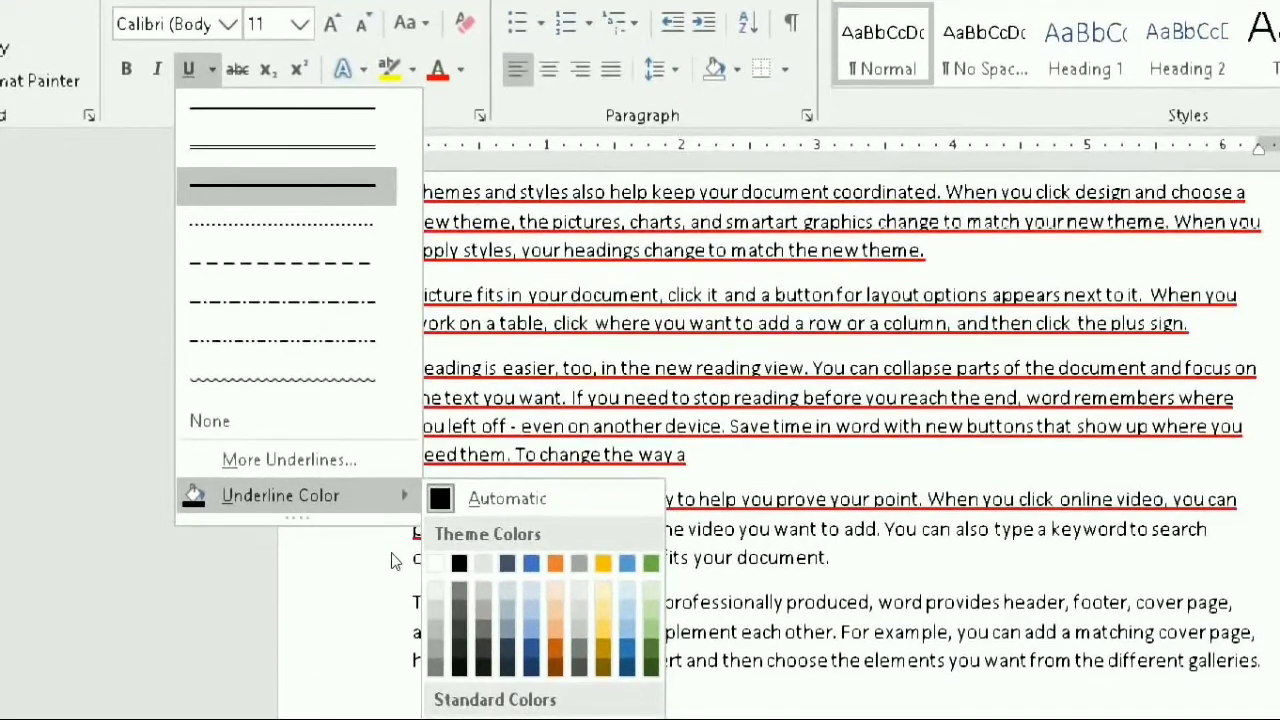
{"action": "key", "text": "Right"}
{"action": "key", "text": "Right"}
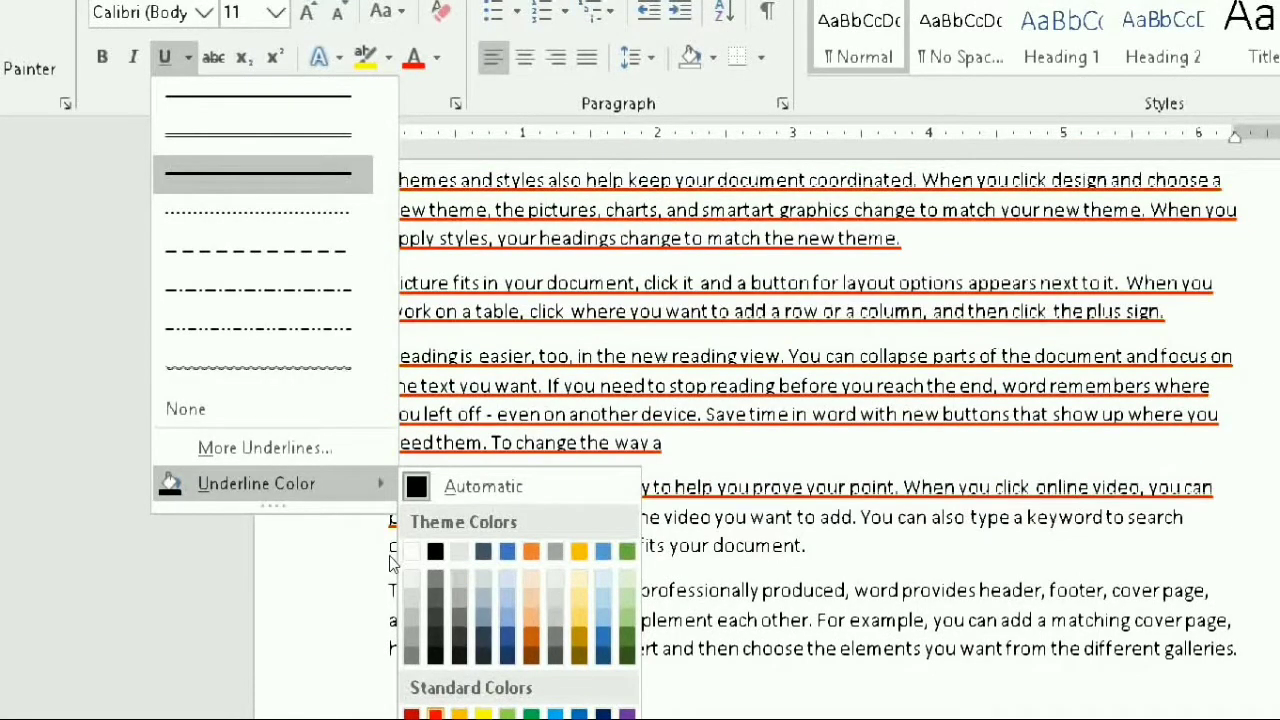
{"action": "left_click", "coordinate": [411, 714]}
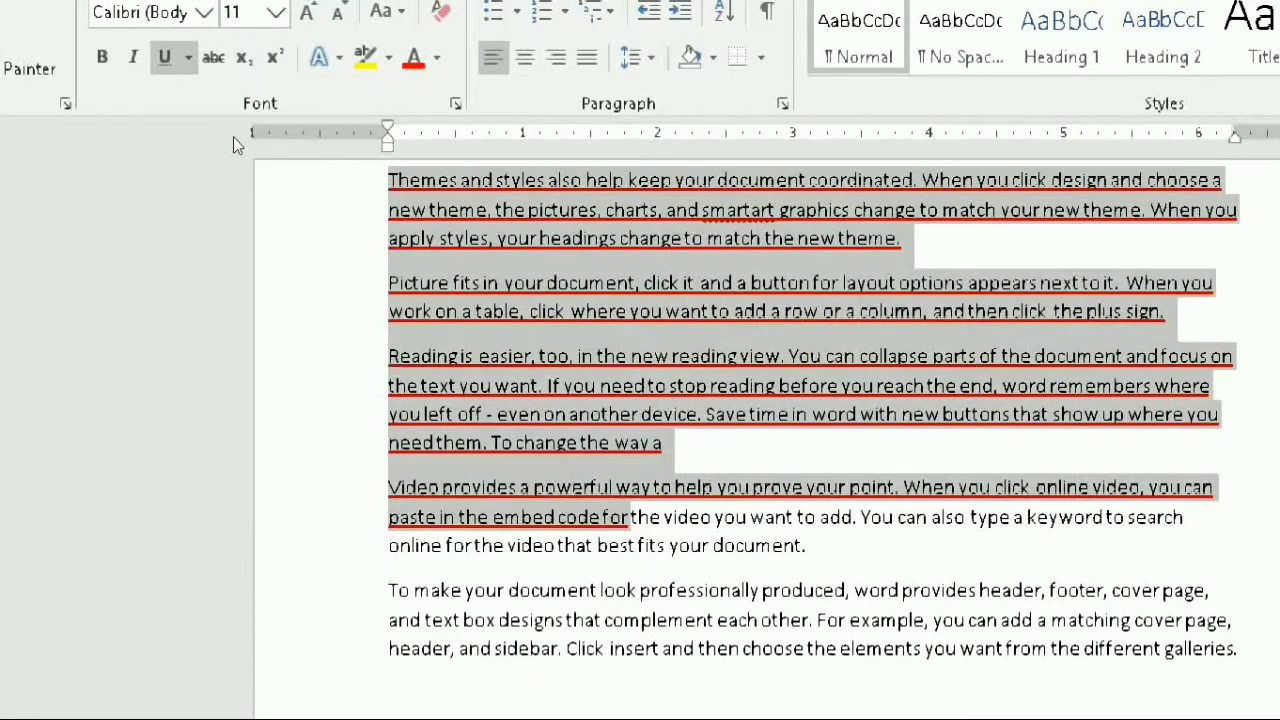
{"action": "left_click", "coordinate": [165, 57]}
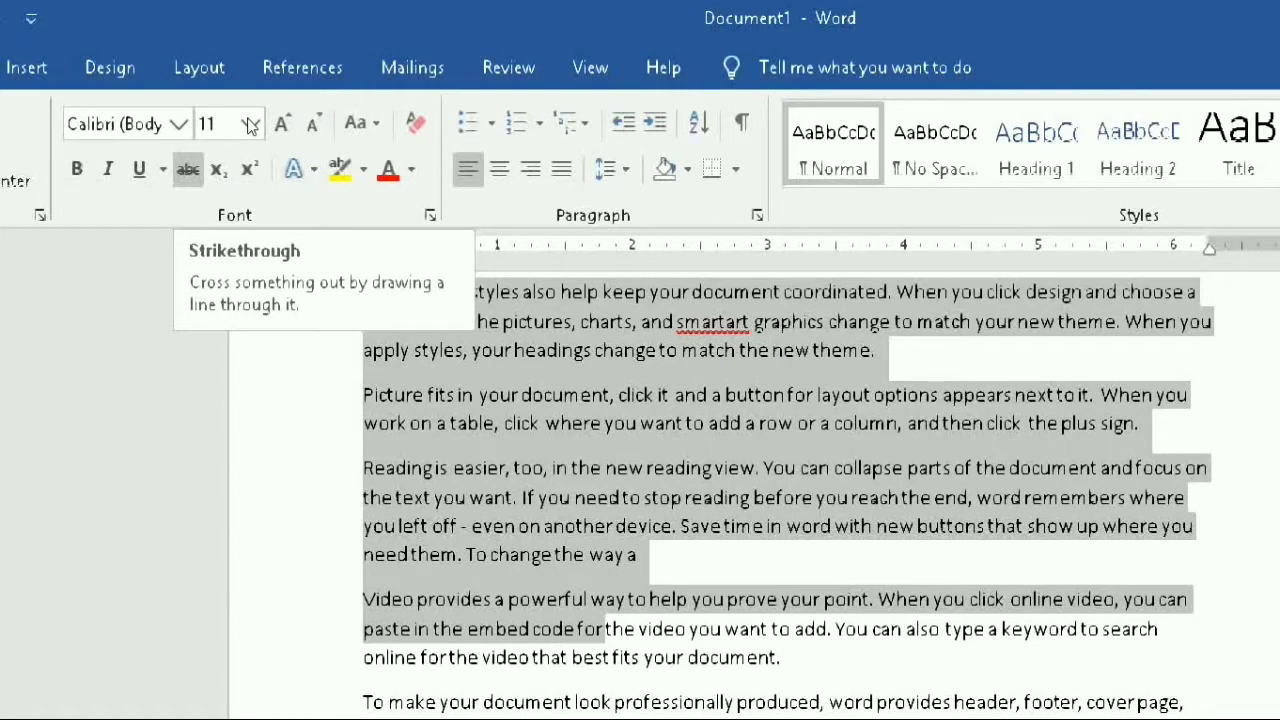
Step: Apply strikethrough to the whole second paragraph beginning "Picture fits in your document", and remove it again
{"action": "left_click", "coordinate": [560, 405]}
{"action": "key", "text": "Home"}
{"action": "key", "text": "shift+End"}
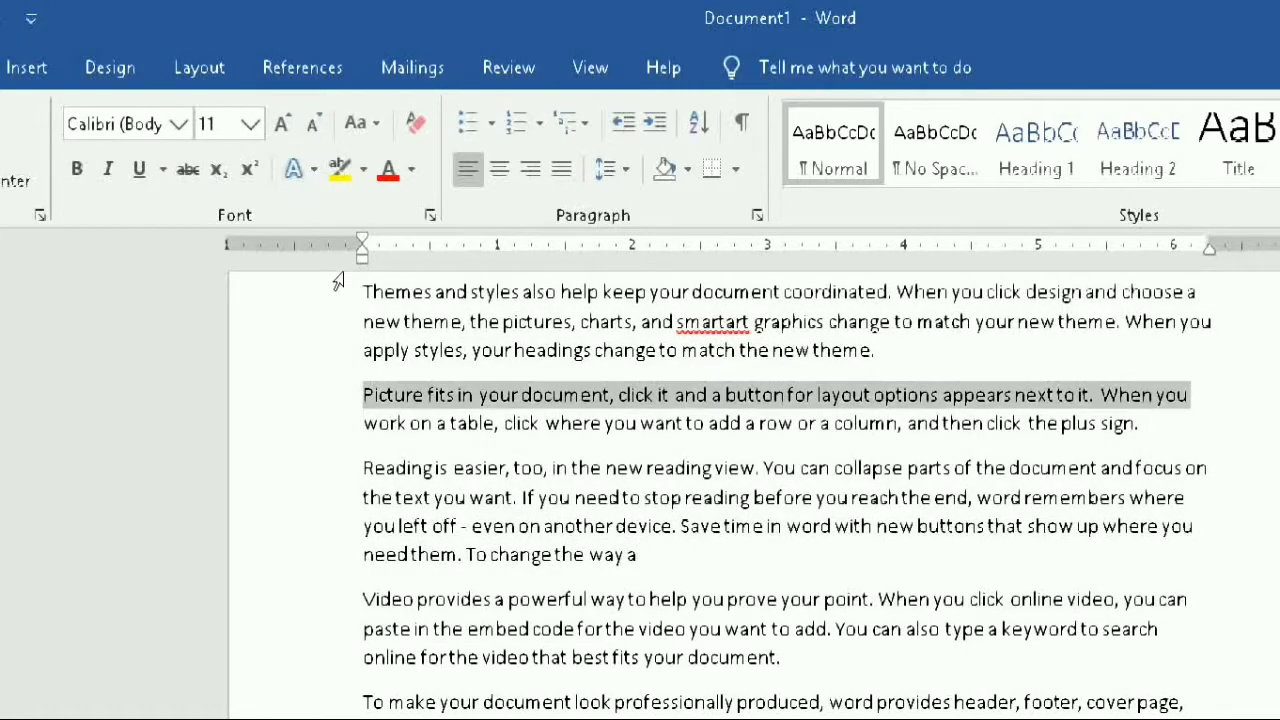
{"action": "key", "text": "shift+Down"}
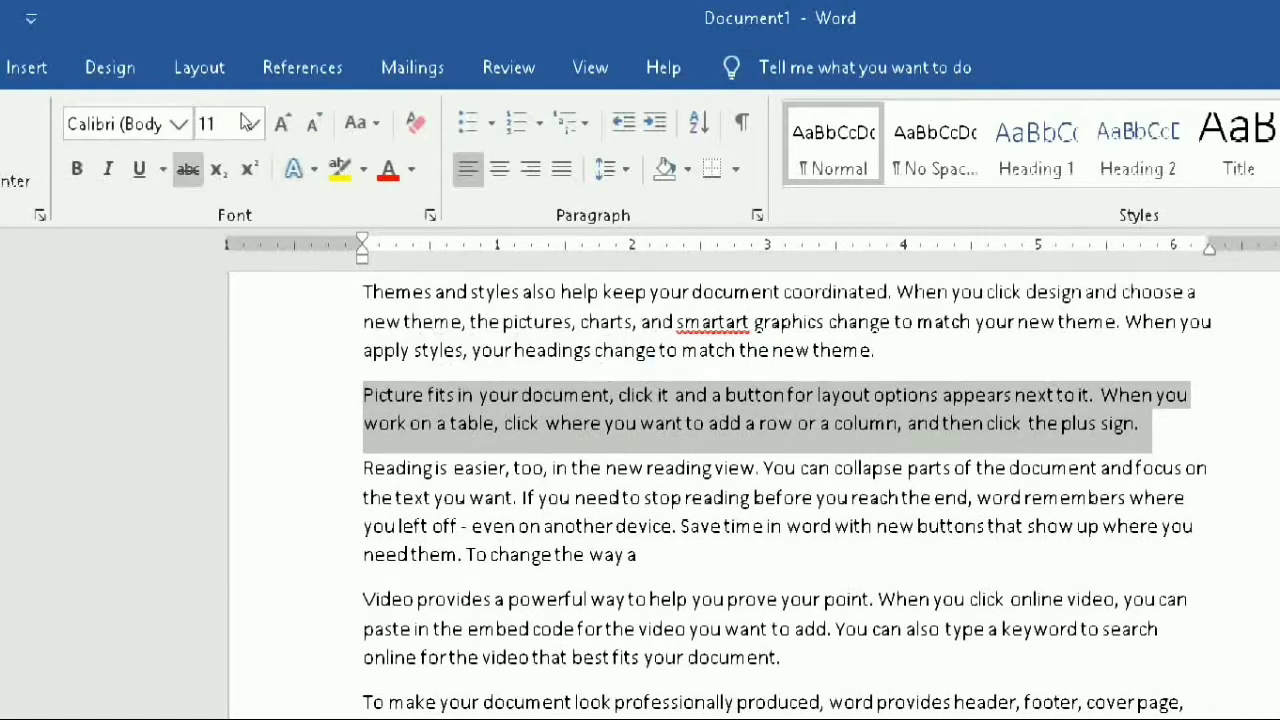
{"action": "left_click", "coordinate": [188, 169]}
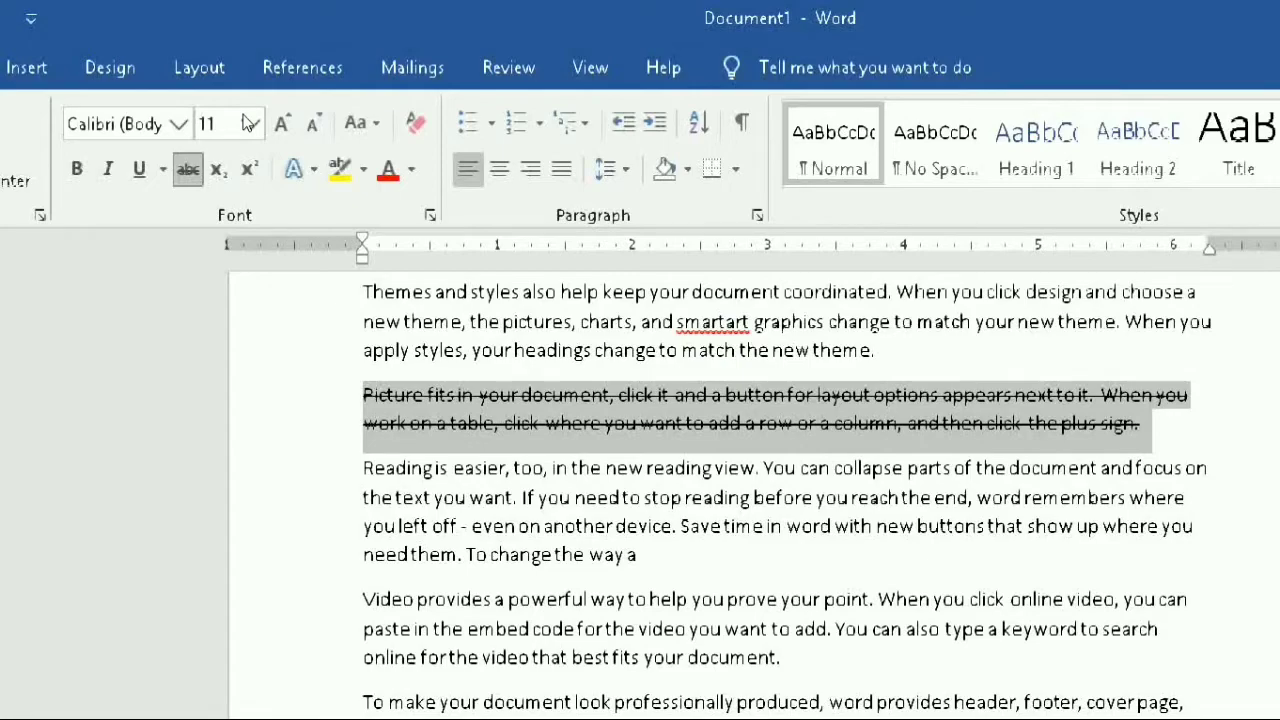
{"action": "left_click", "coordinate": [188, 169]}
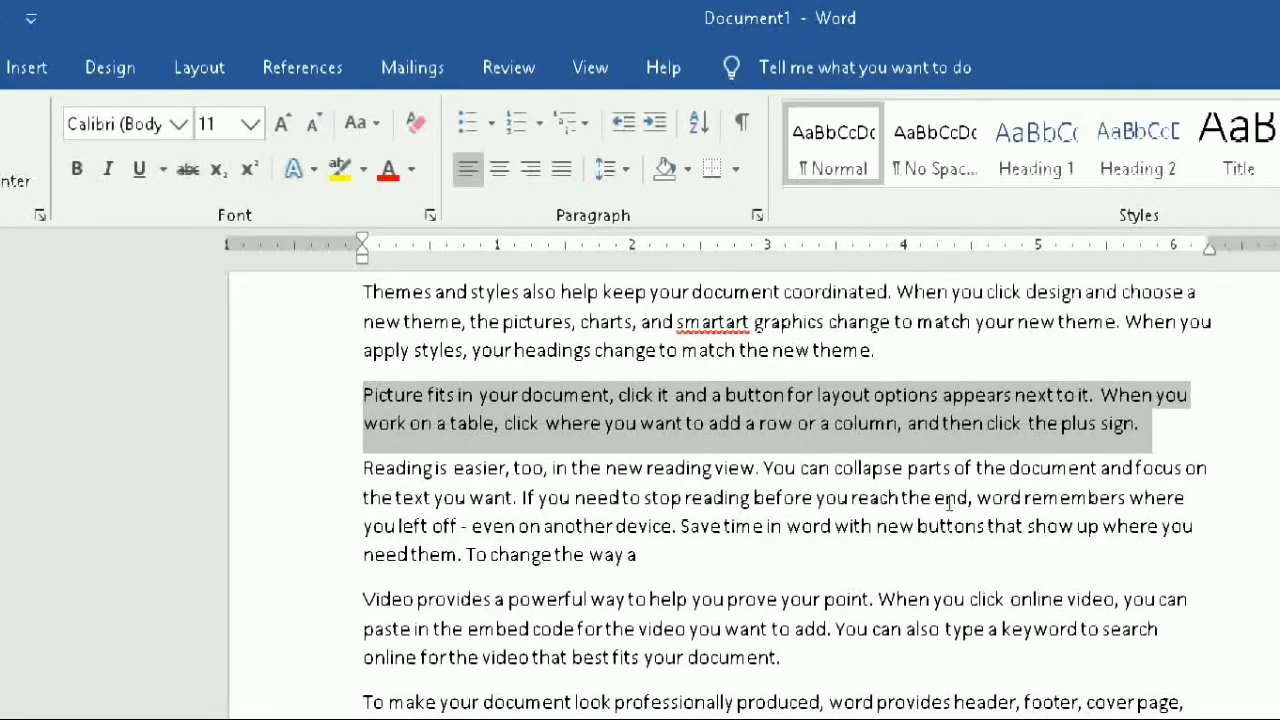
Step: Enter the text H2O on the empty line below the last paragraph, and select it
{"action": "scroll", "coordinate": [440, 430], "scroll_direction": "down", "scroll_amount": 2}
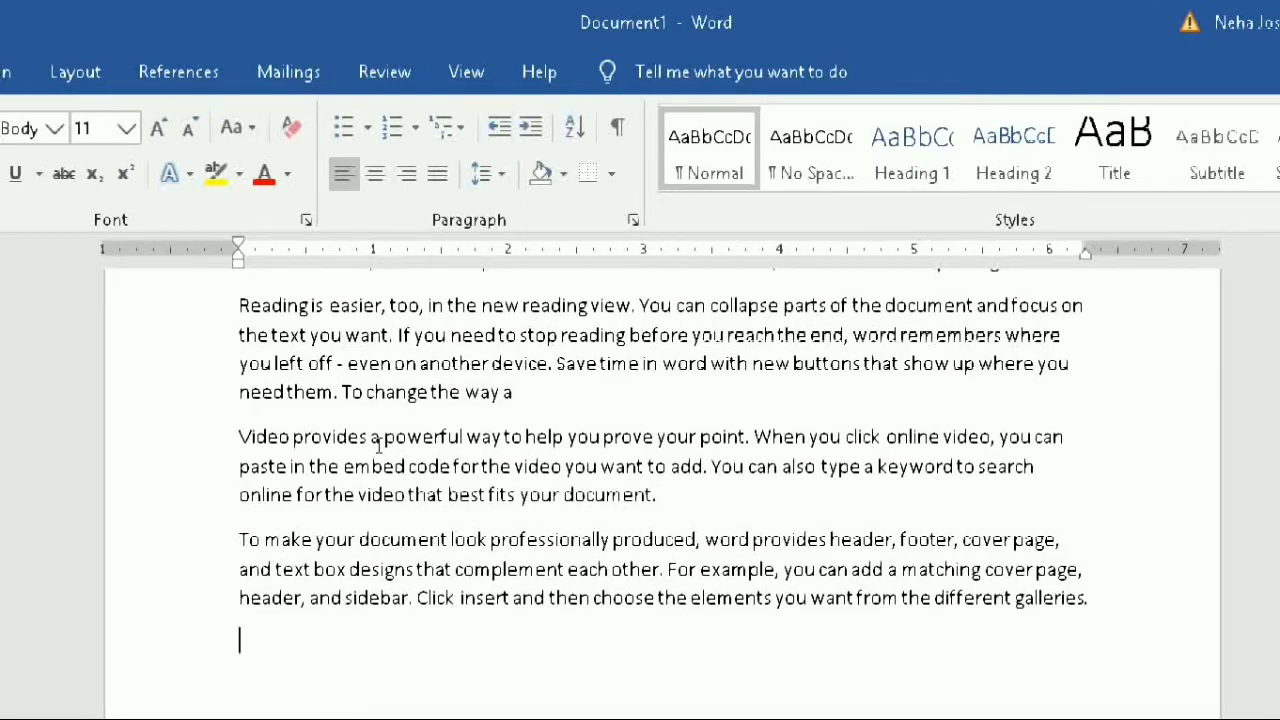
{"action": "type", "text": "ho"}
{"action": "key", "text": "BackSpace"}
{"action": "type", "text": "2 O"}
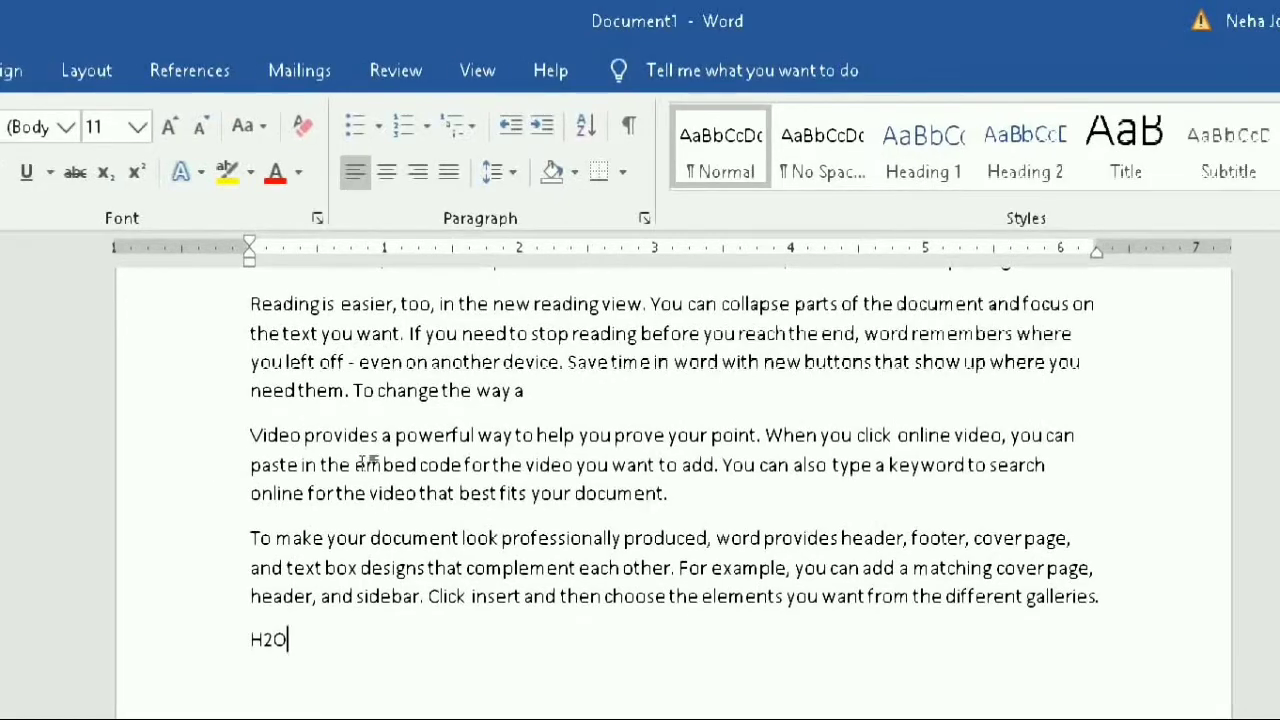
{"action": "key", "text": "shift+Home"}
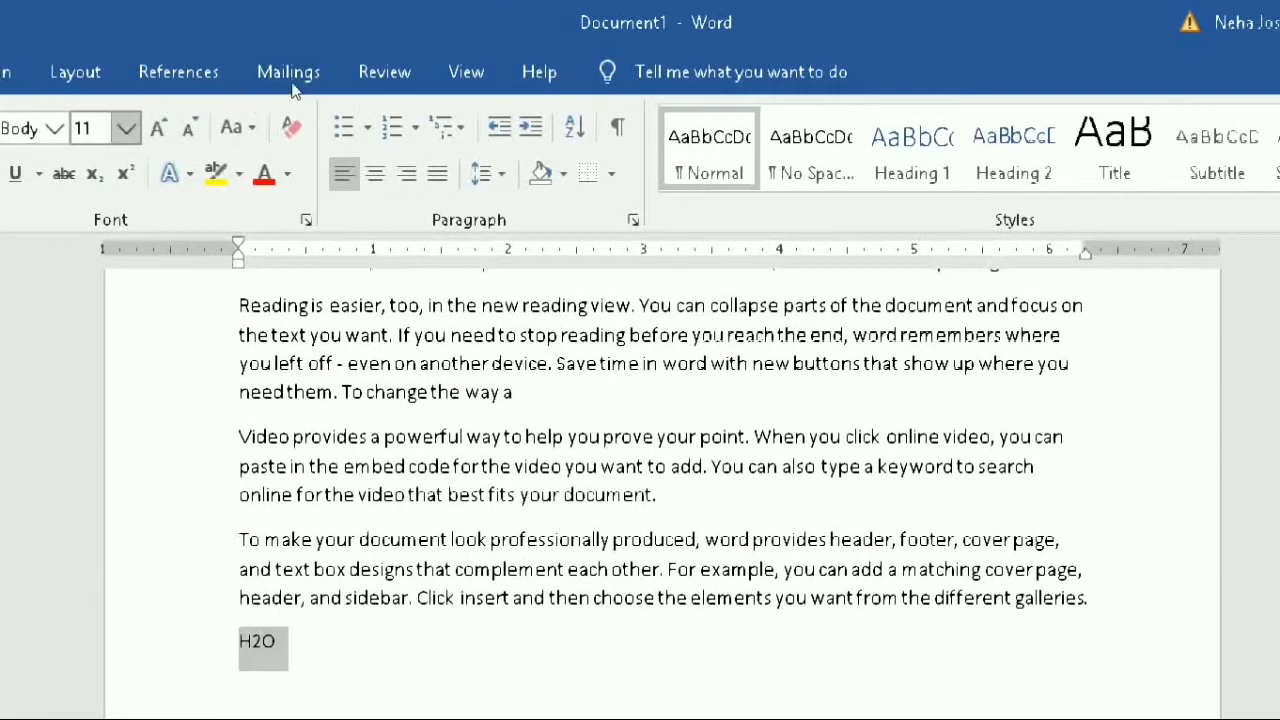
Step: Enlarge the selected H2O text to font size 26
{"action": "key", "text": "ctrl+shift+period"}
{"action": "key", "text": "ctrl+shift+period"}
{"action": "key", "text": "ctrl+shift+period"}
{"action": "key", "text": "ctrl+shift+period"}
{"action": "key", "text": "ctrl+shift+period"}
{"action": "key", "text": "ctrl+shift+period"}
{"action": "key", "text": "ctrl+shift+period"}
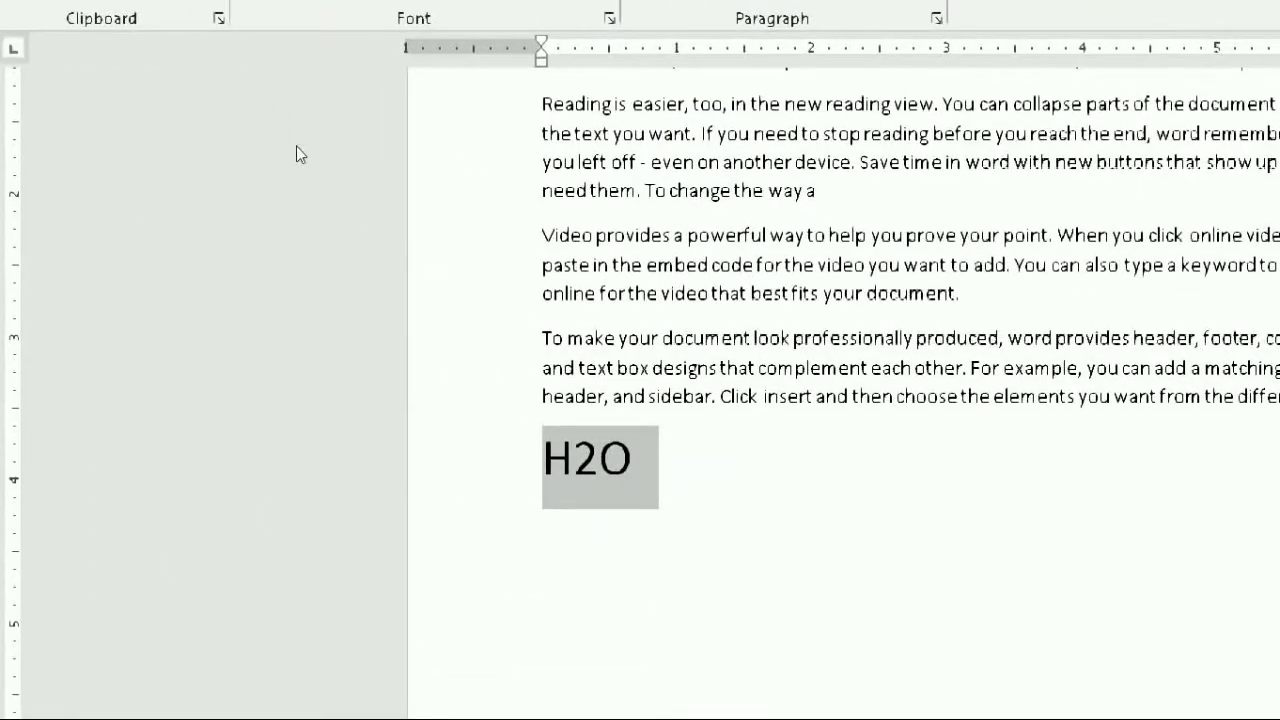
Step: Format only the 2 in H2O as subscript
{"action": "key", "text": "Right"}
{"action": "key", "text": "Left"}
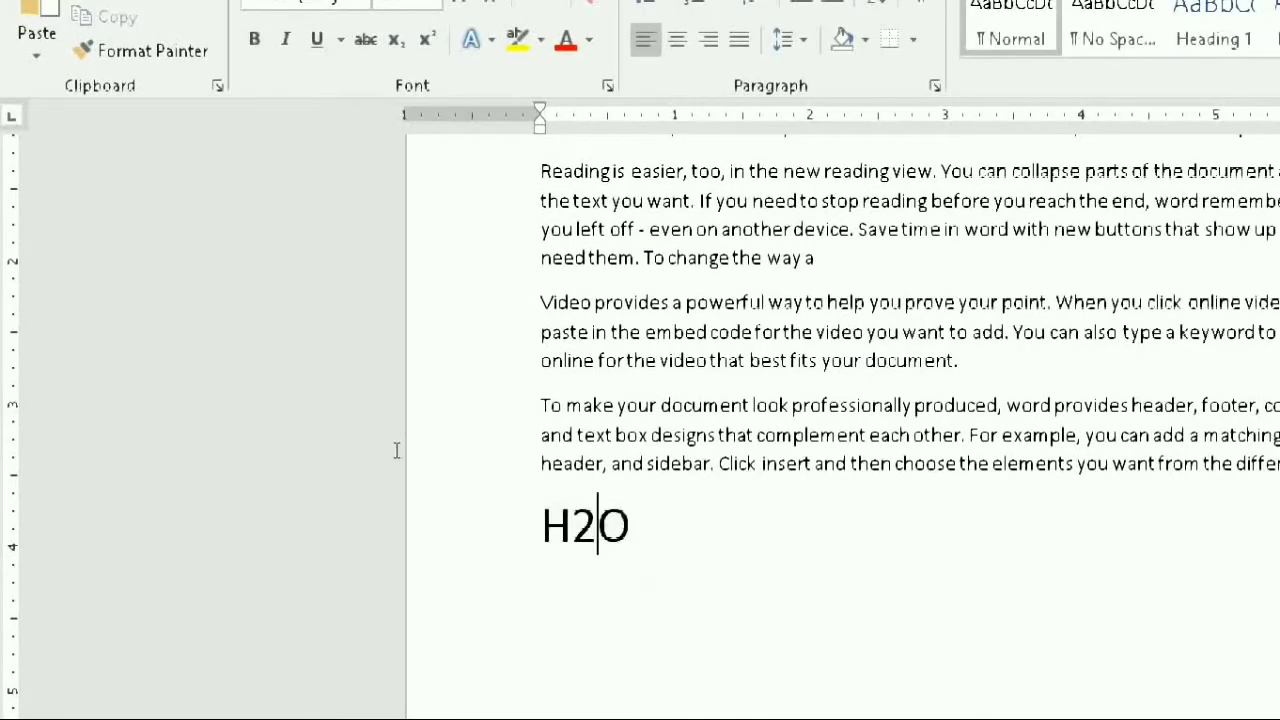
{"action": "key", "text": "shift+Left"}
{"action": "key", "text": "shift+Left"}
{"action": "key", "text": "shift+Right"}
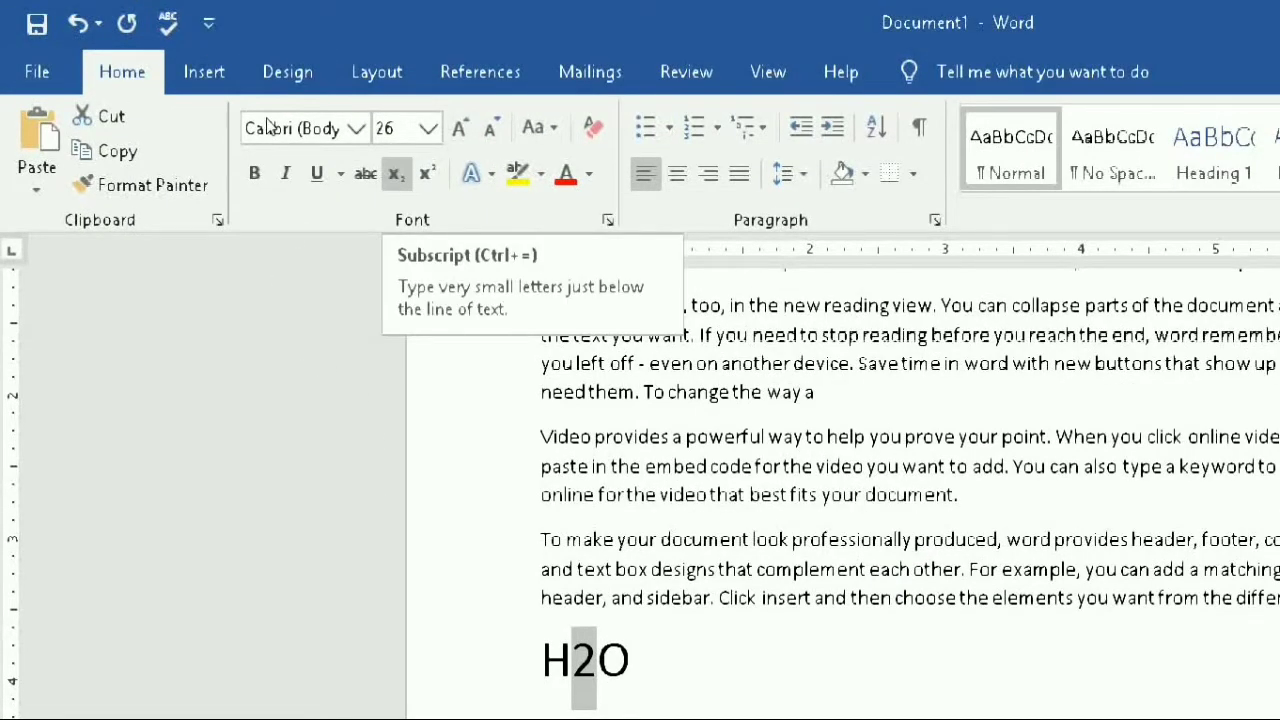
{"action": "left_click", "coordinate": [396, 173]}
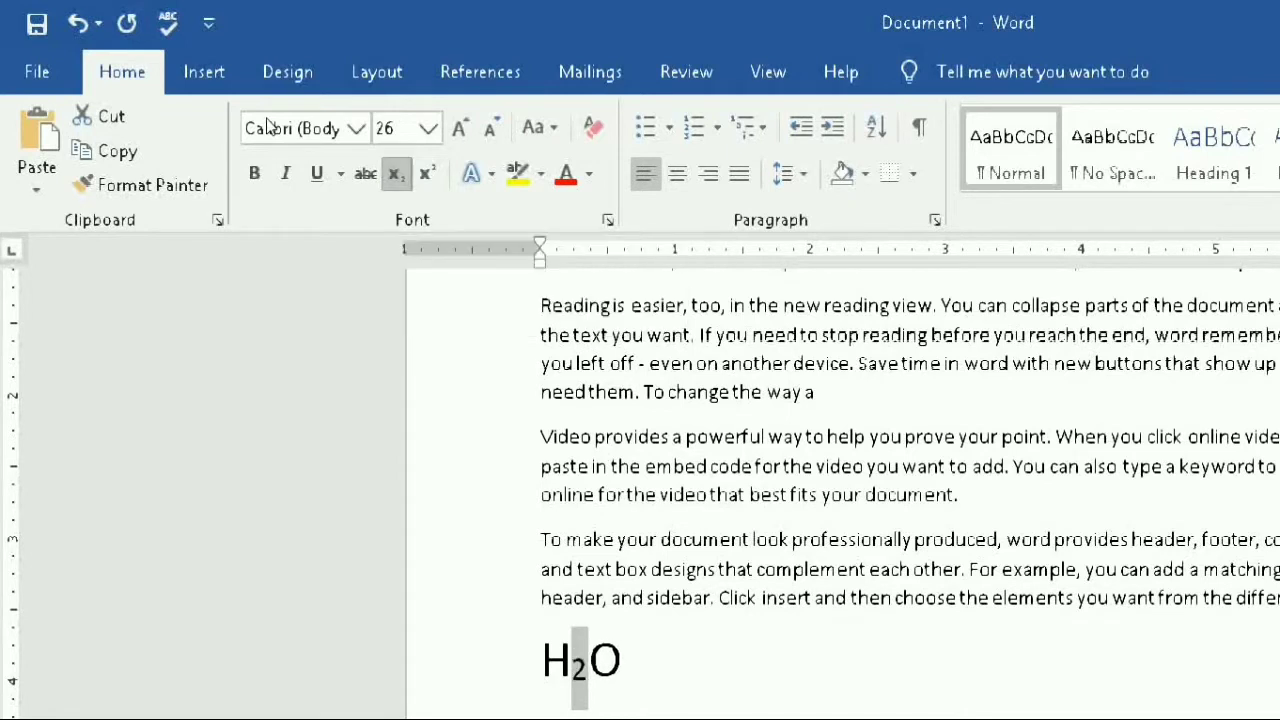
Step: Enter 10th on a new line below the chemical formula, and format its "th" as superscript
{"action": "key", "text": "End"}
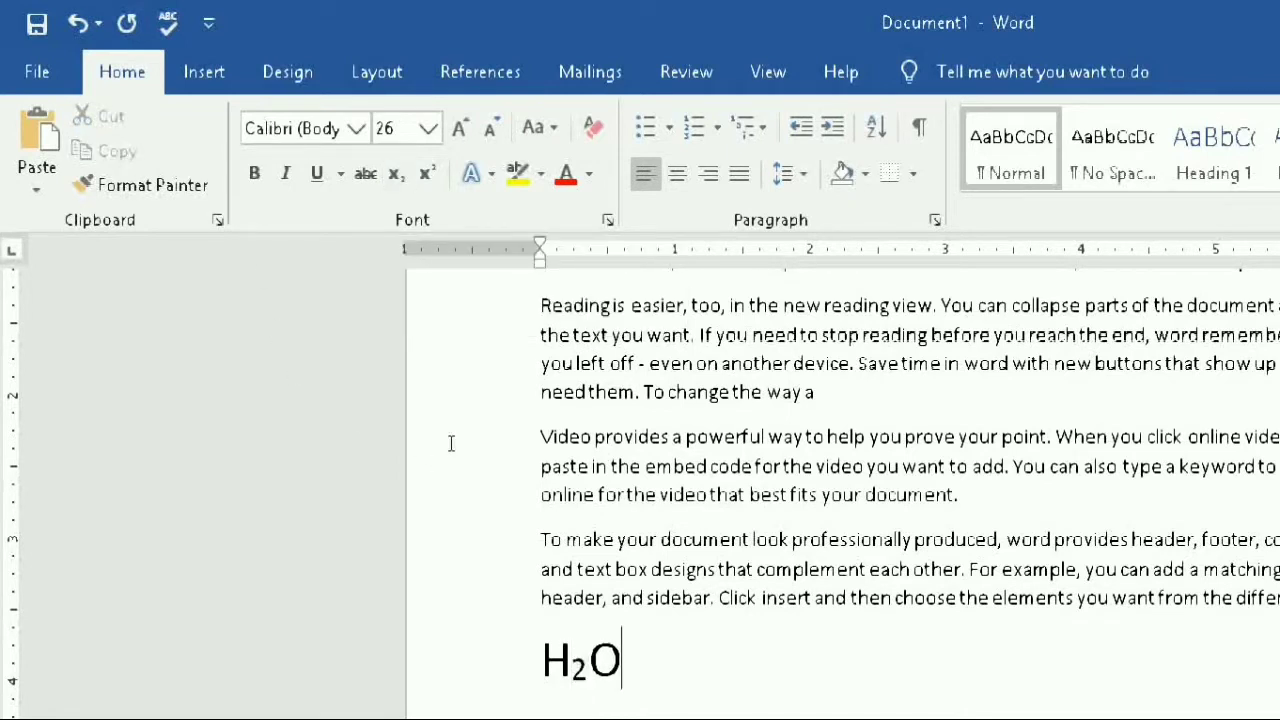
{"action": "key", "text": "Return"}
{"action": "type", "text": "10th"}
{"action": "key", "text": "Left"}
{"action": "key", "text": "Left"}
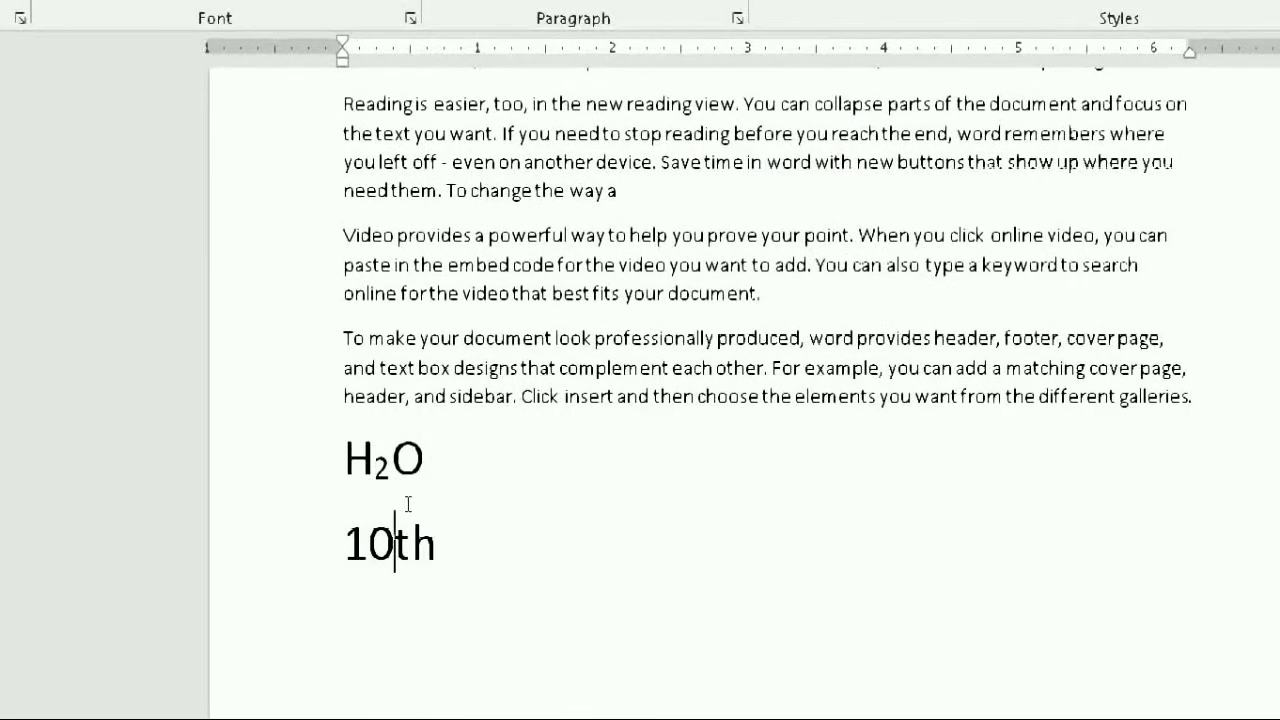
{"action": "left_click", "coordinate": [434, 505], "text": "shift"}
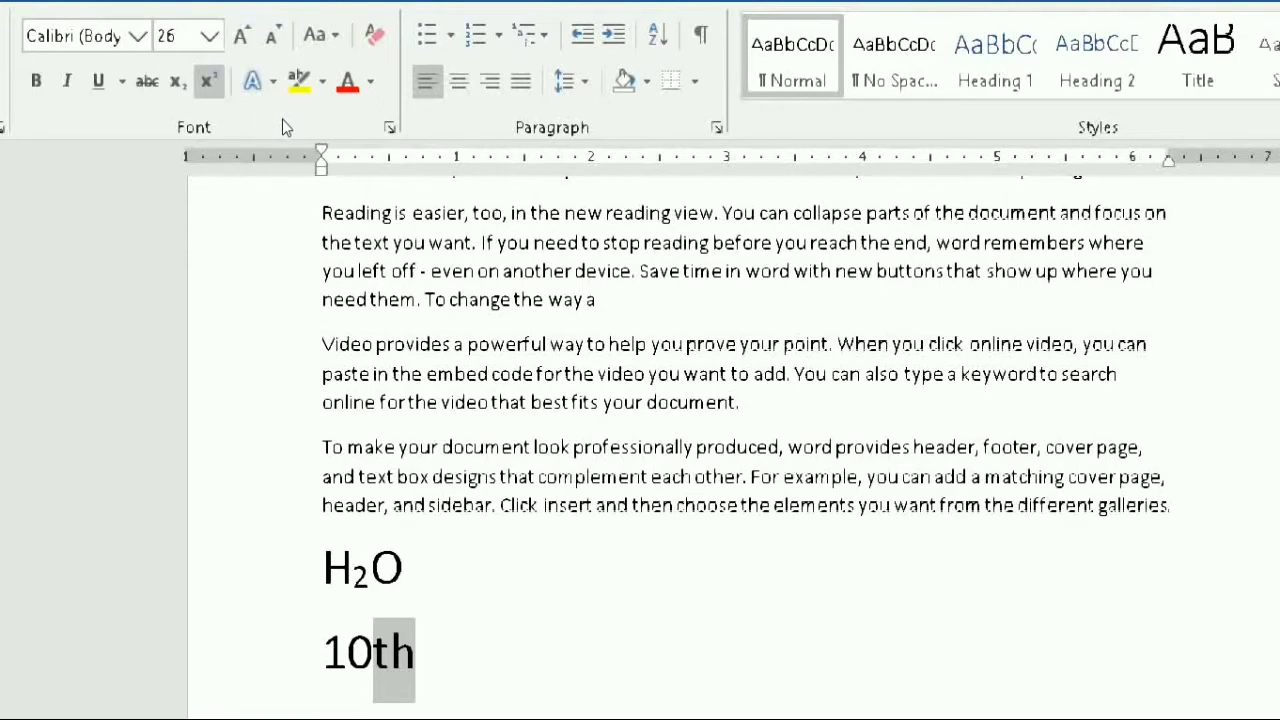
{"action": "key", "text": "ctrl+shift+plus"}
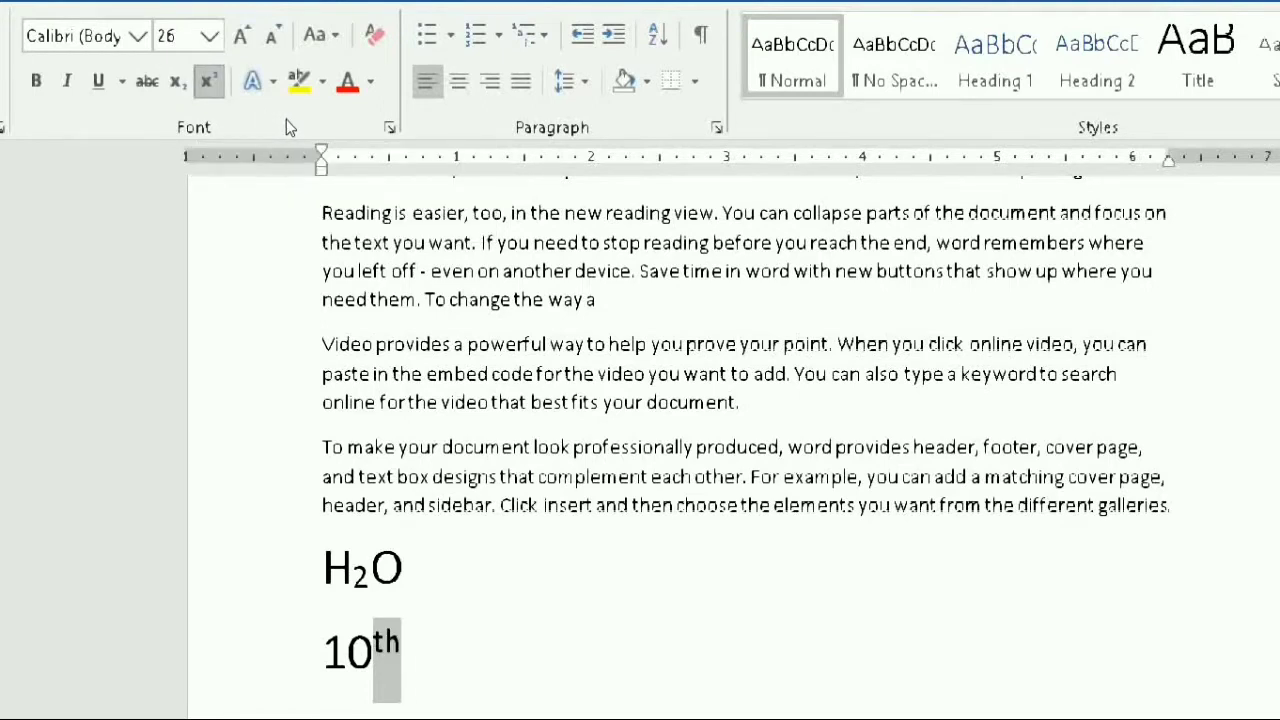
Step: Preview the text effects, including the orange outline, on the three paragraphs starting at "Reading is easier", without applying any
{"action": "left_click_drag", "start_coordinate": [340, 212], "coordinate": [376, 525]}
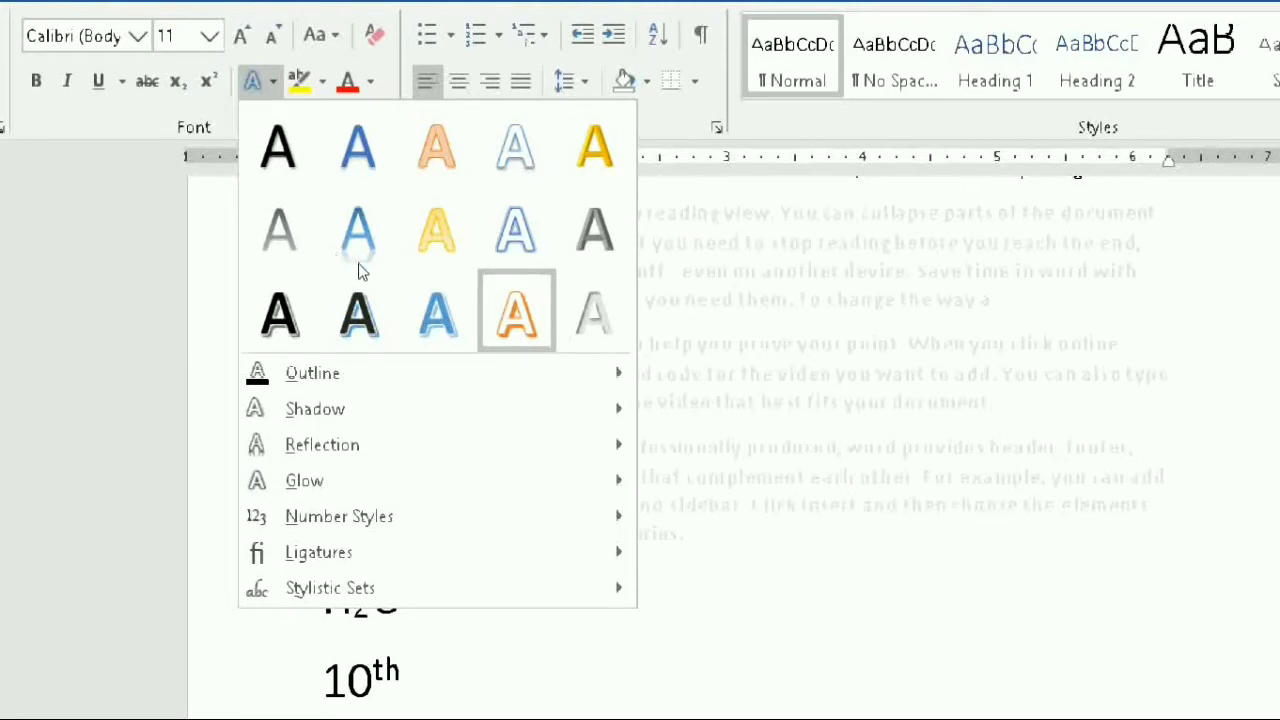
{"action": "left_click", "coordinate": [650, 265]}
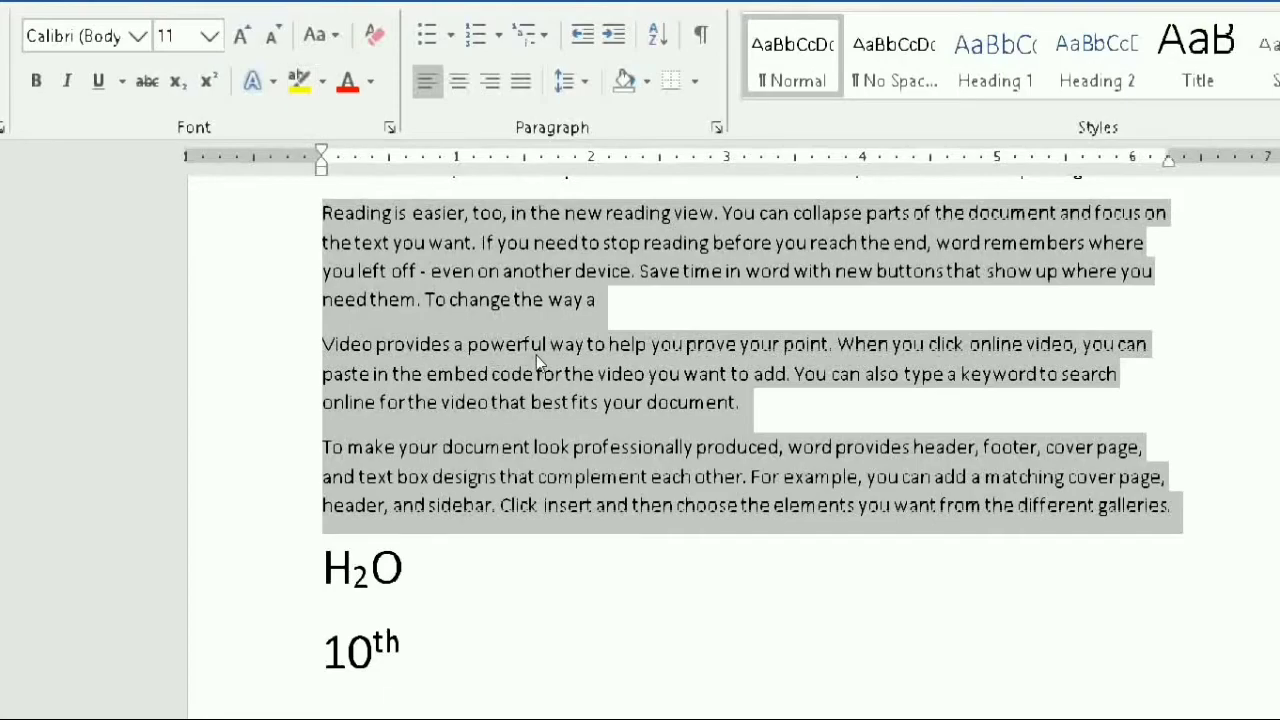
{"action": "left_click", "coordinate": [583, 447]}
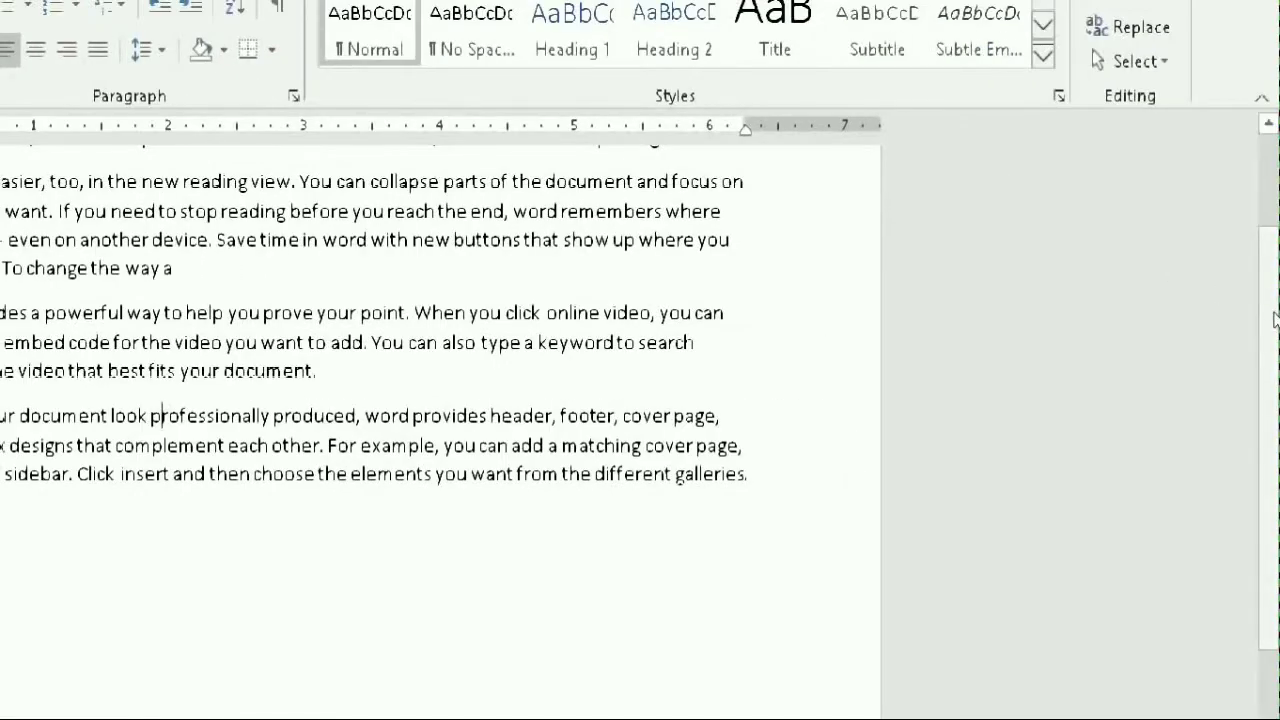
Step: Preview different highlight colors, such as purple and dark yellow, on the second line of the "Picture fits in your document" paragraph
{"action": "left_click_drag", "start_coordinate": [1275, 318], "coordinate": [1275, 232]}
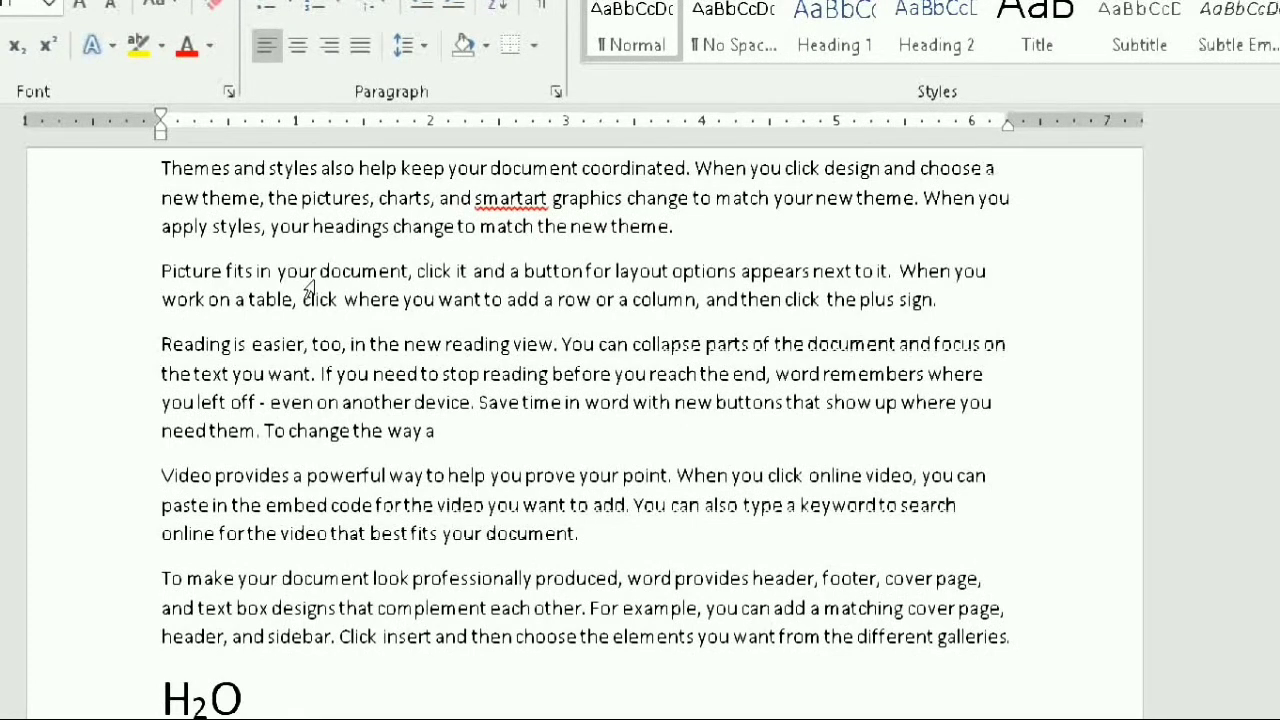
{"action": "triple_click", "coordinate": [307, 290]}
{"action": "key", "text": "alt+h"}
{"action": "key", "text": "i"}
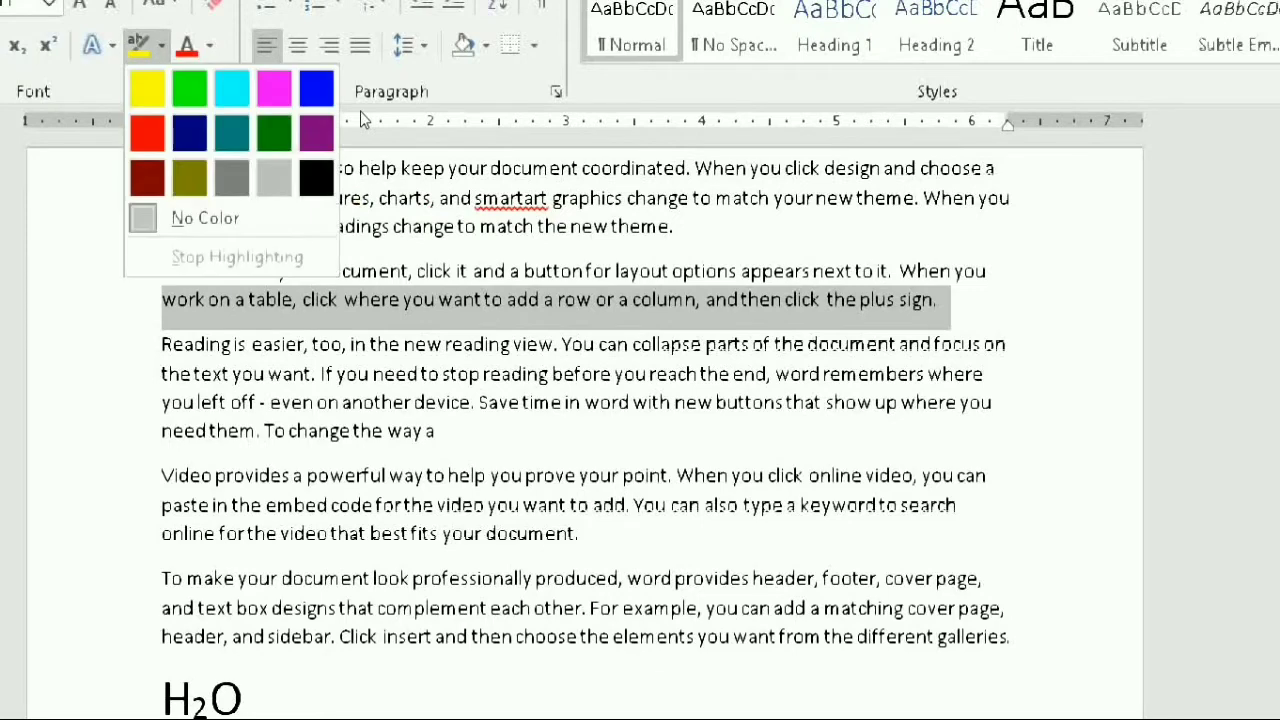
{"action": "key", "text": "Right"}
{"action": "key", "text": "Right"}
{"action": "key", "text": "Right"}
{"action": "key", "text": "Right"}
{"action": "key", "text": "Right"}
{"action": "key", "text": "Down"}
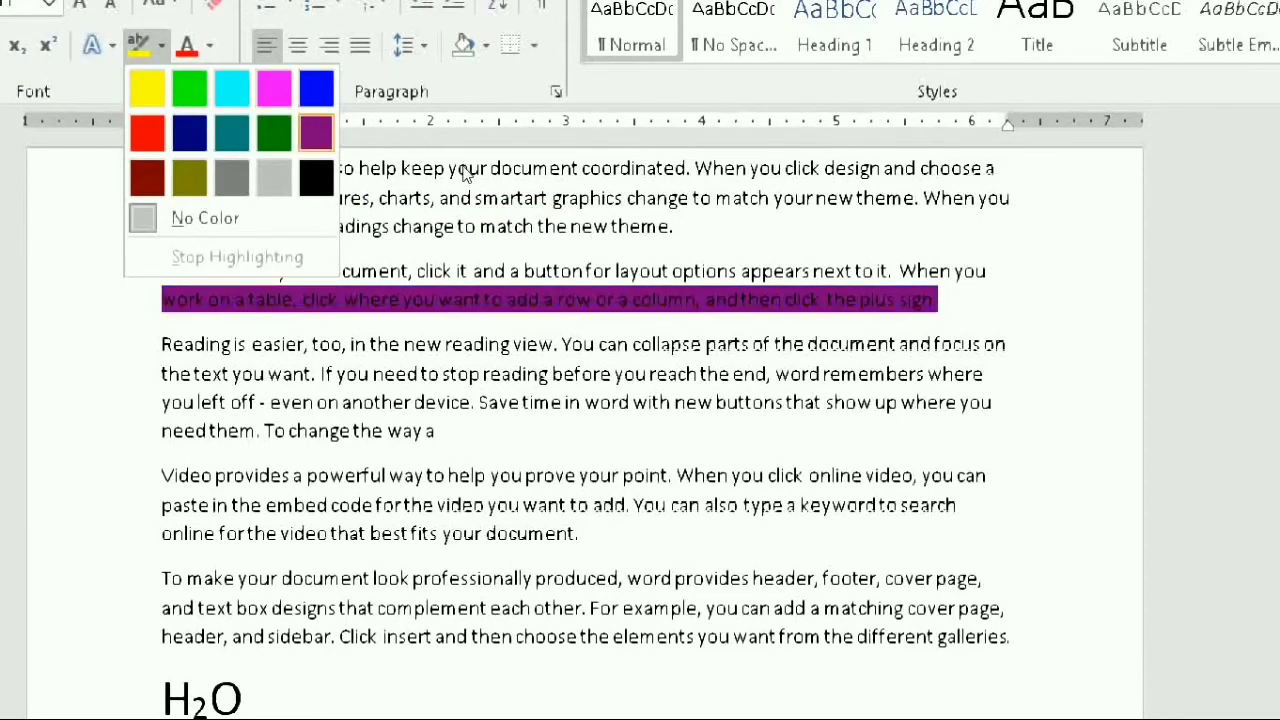
{"action": "key", "text": "Up"}
{"action": "key", "text": "Left"}
{"action": "key", "text": "Left"}
{"action": "key", "text": "Left"}
{"action": "key", "text": "Down"}
{"action": "key", "text": "Left"}
{"action": "key", "text": "Down"}
{"action": "key", "text": "Right"}
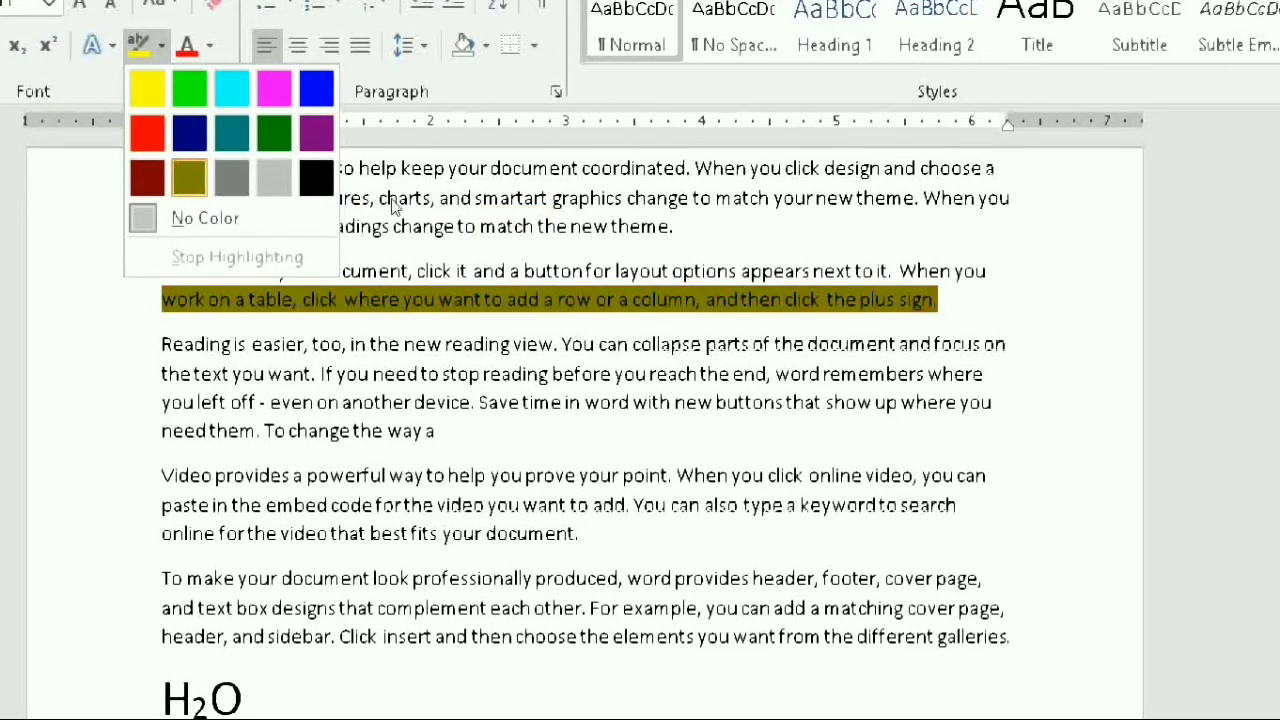
{"action": "key", "text": "Right"}
{"action": "key", "text": "Up"}
{"action": "key", "text": "Left"}
{"action": "left_click", "coordinate": [340, 148]}
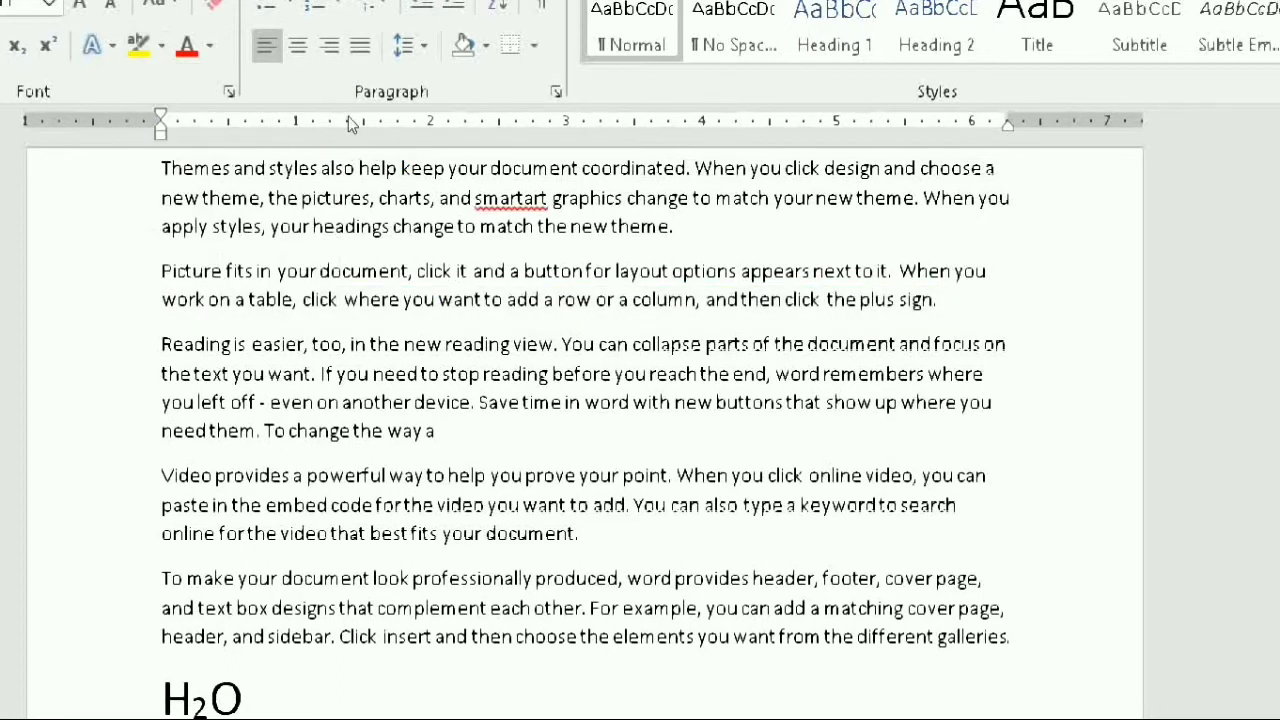
Step: Highlight the line beginning "work on a table" in yellow
{"action": "key", "text": "shift+End"}
{"action": "key", "text": "alt+h"}
{"action": "key", "text": "i"}
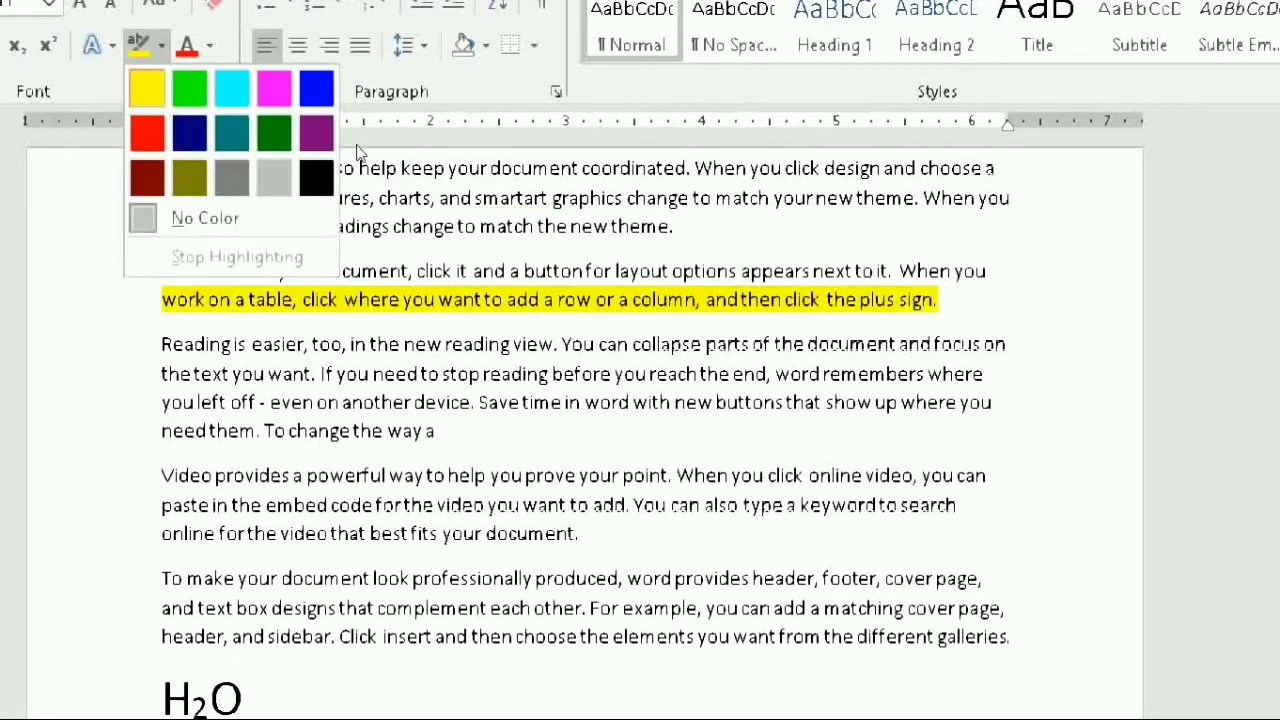
{"action": "key", "text": "Return"}
Step: Remove the yellow highlight from the line beginning "work on a table" with No Color, and leave highlighting mode
{"action": "key", "text": "alt+h"}
{"action": "key", "text": "i"}
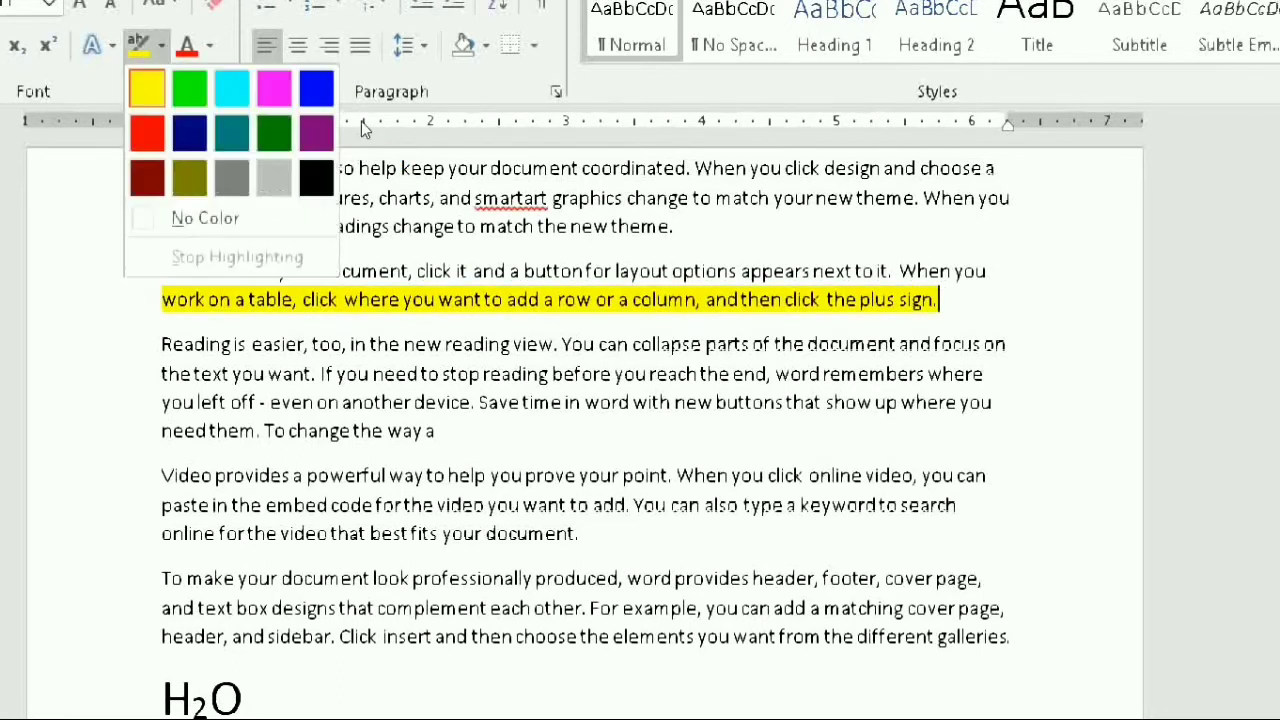
{"action": "key", "text": "Down"}
{"action": "key", "text": "Down"}
{"action": "key", "text": "Down"}
{"action": "key", "text": "Return"}
{"action": "left_click_drag", "start_coordinate": [162, 299], "coordinate": [914, 320]}
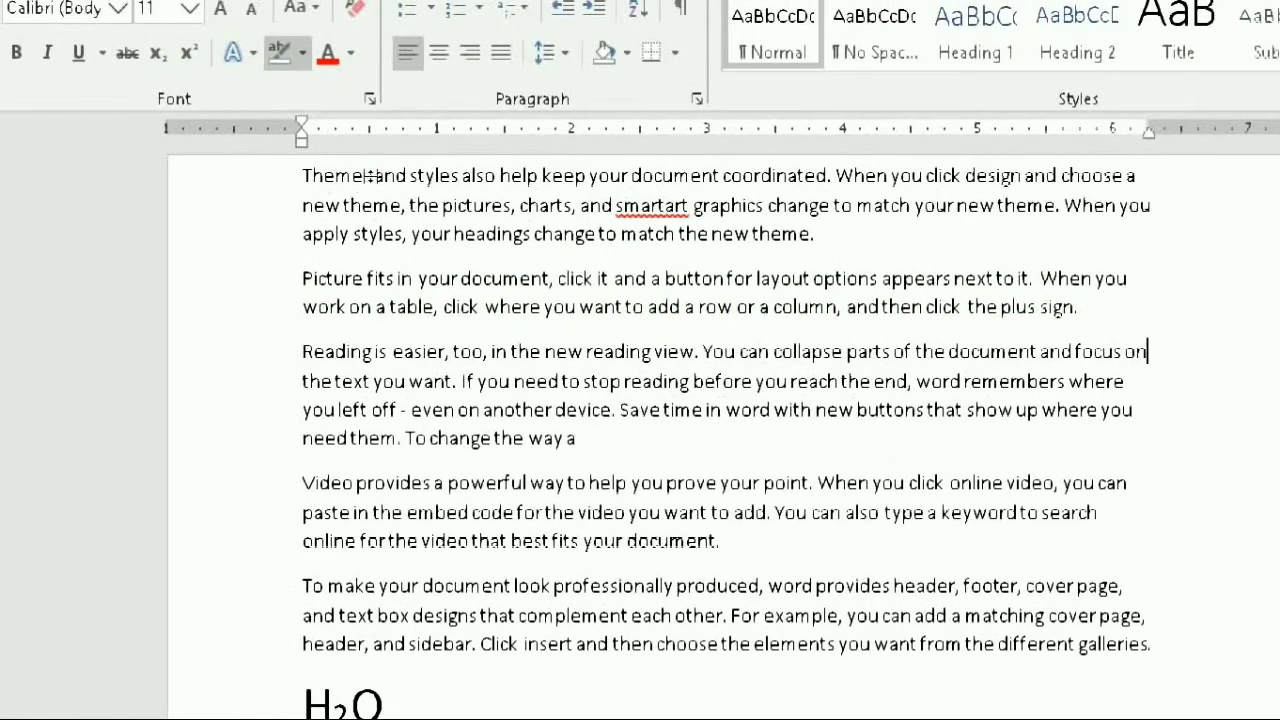
{"action": "key", "text": "Escape"}
Step: Color the text from "Themes and styles" through the second line of the "Video provides" paragraph magenta, using the extended Standard colors
{"action": "mouse_move", "coordinate": [306, 177]}
{"action": "left_mouse_down"}
{"action": "mouse_move", "coordinate": [451, 334]}
{"action": "mouse_move", "coordinate": [384, 438]}
{"action": "left_mouse_up"}
{"action": "left_click", "coordinate": [350, 53]}
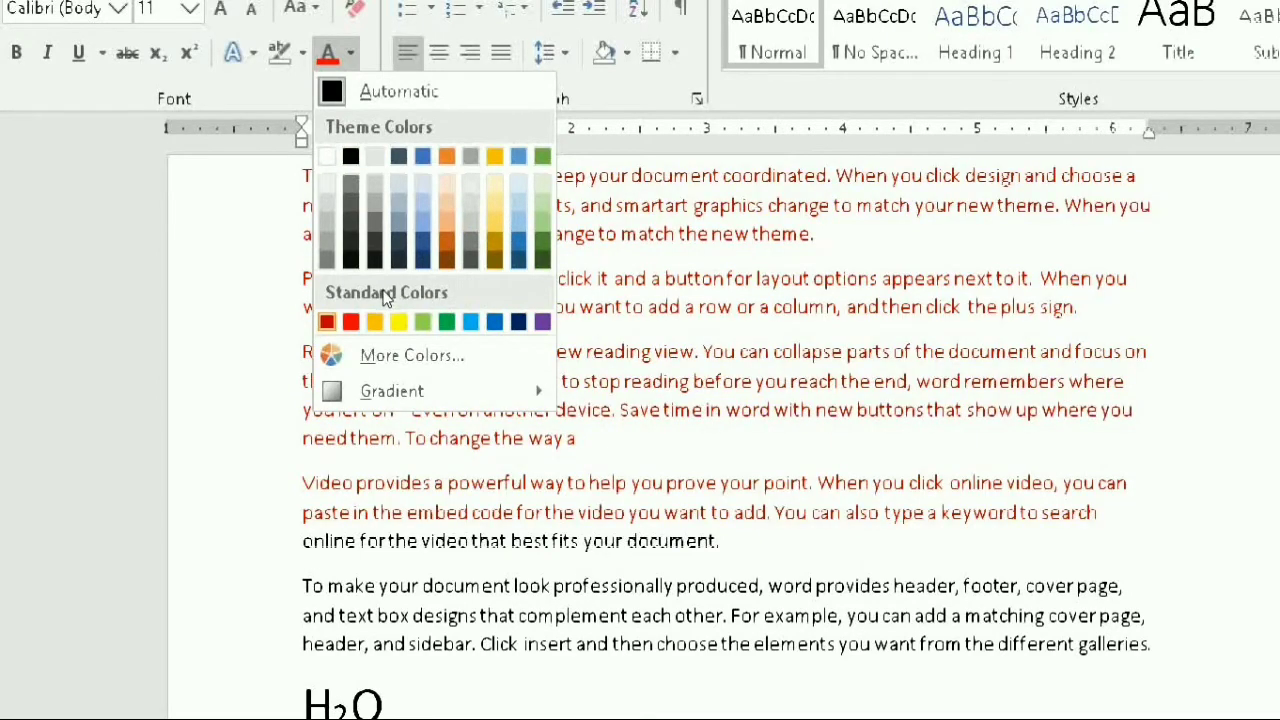
{"action": "key", "text": "Escape"}
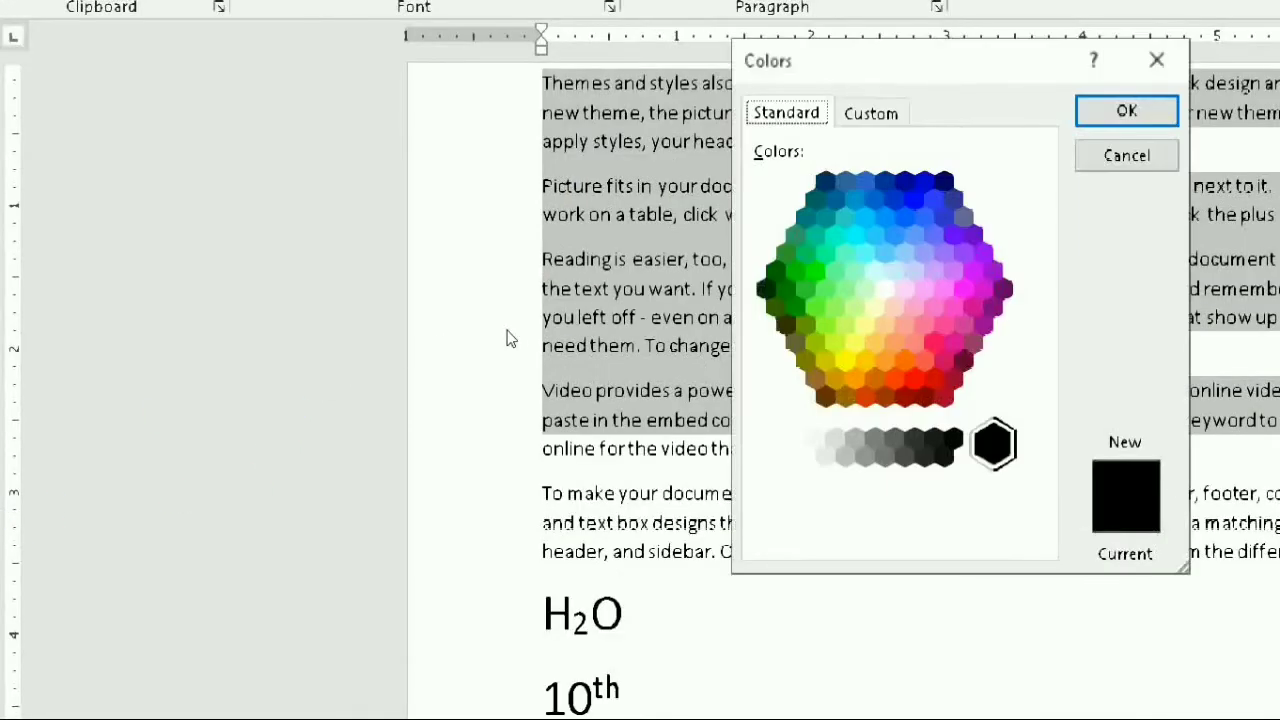
{"action": "key", "text": "Up"}
{"action": "key", "text": "Up"}
{"action": "key", "text": "Up"}
{"action": "key", "text": "Up"}
{"action": "key", "text": "Up"}
{"action": "key", "text": "Up"}
{"action": "key", "text": "Up"}
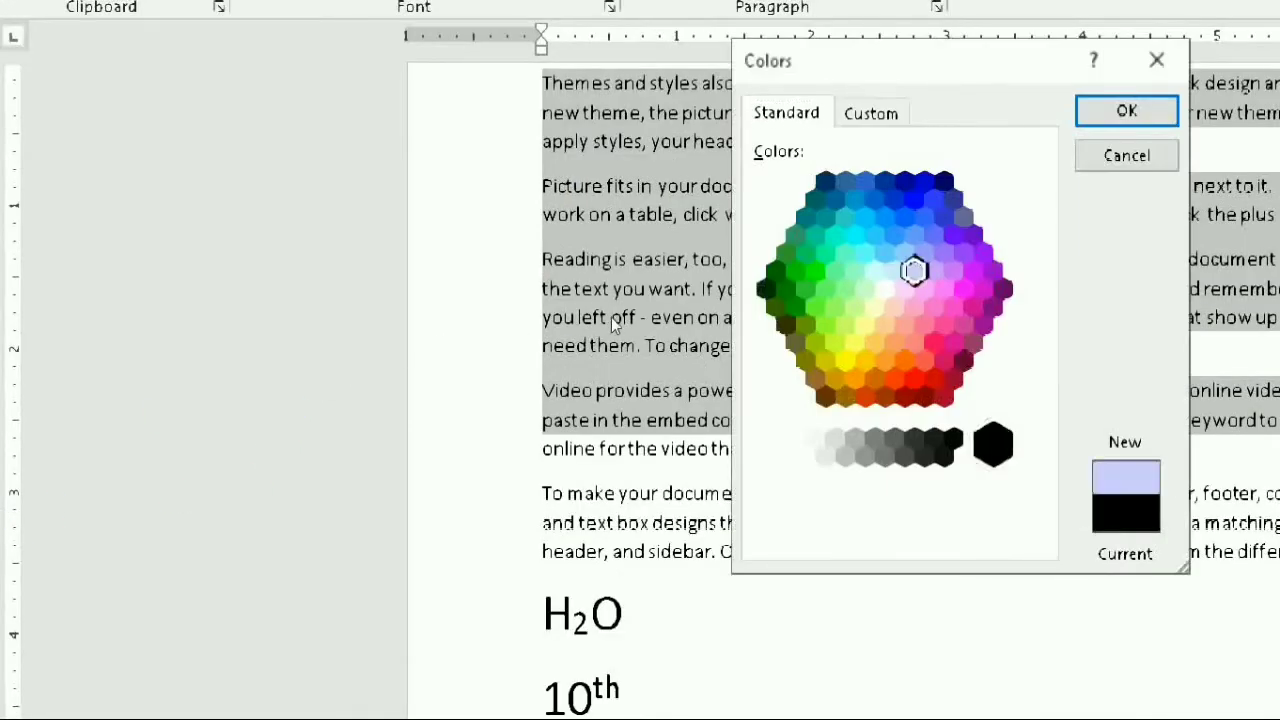
{"action": "key", "text": "Down"}
{"action": "key", "text": "Down"}
{"action": "key", "text": "Right"}
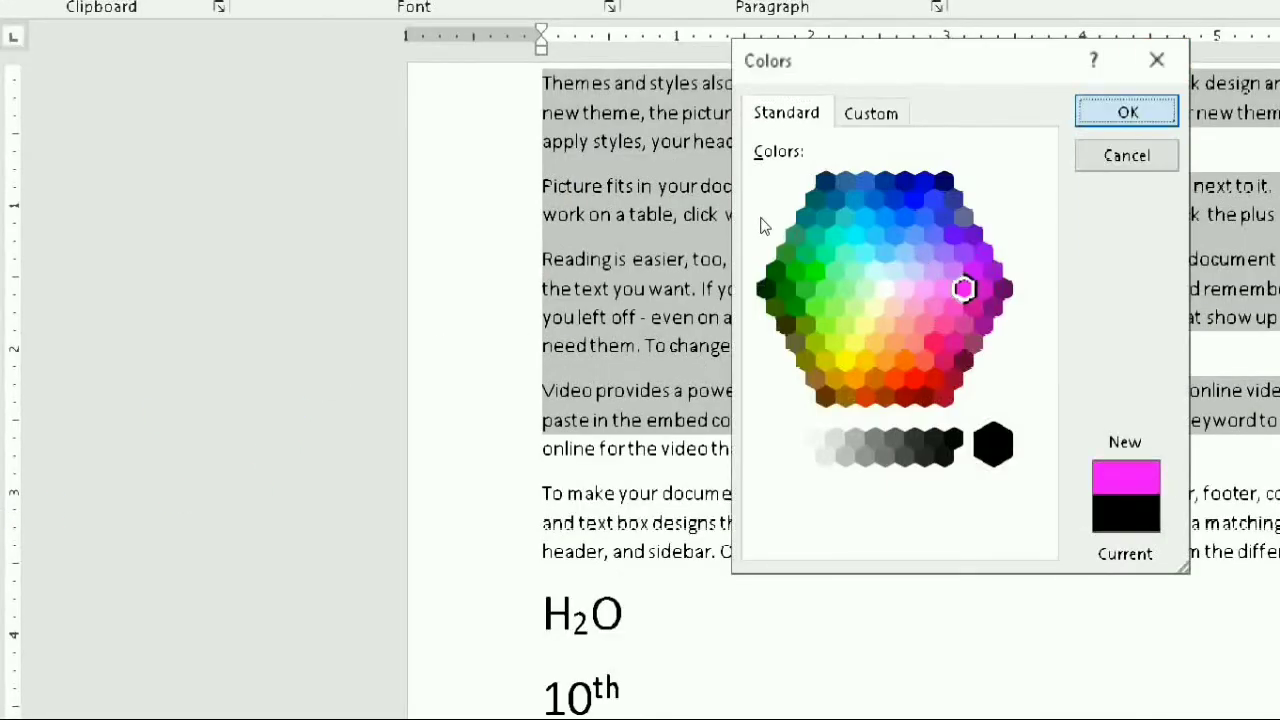
{"action": "key", "text": "Return"}
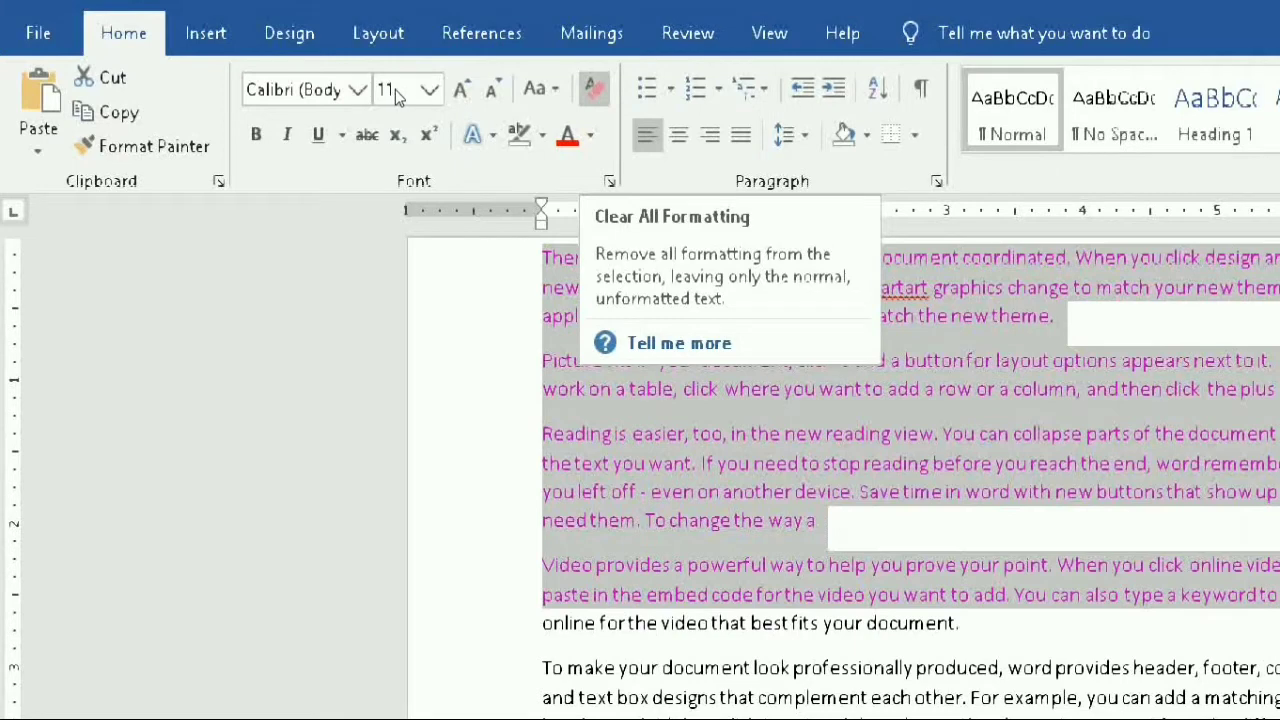
Step: Clear all formatting from the selected text, then view its Font dialog and close it without changes
{"action": "left_click", "coordinate": [594, 89]}
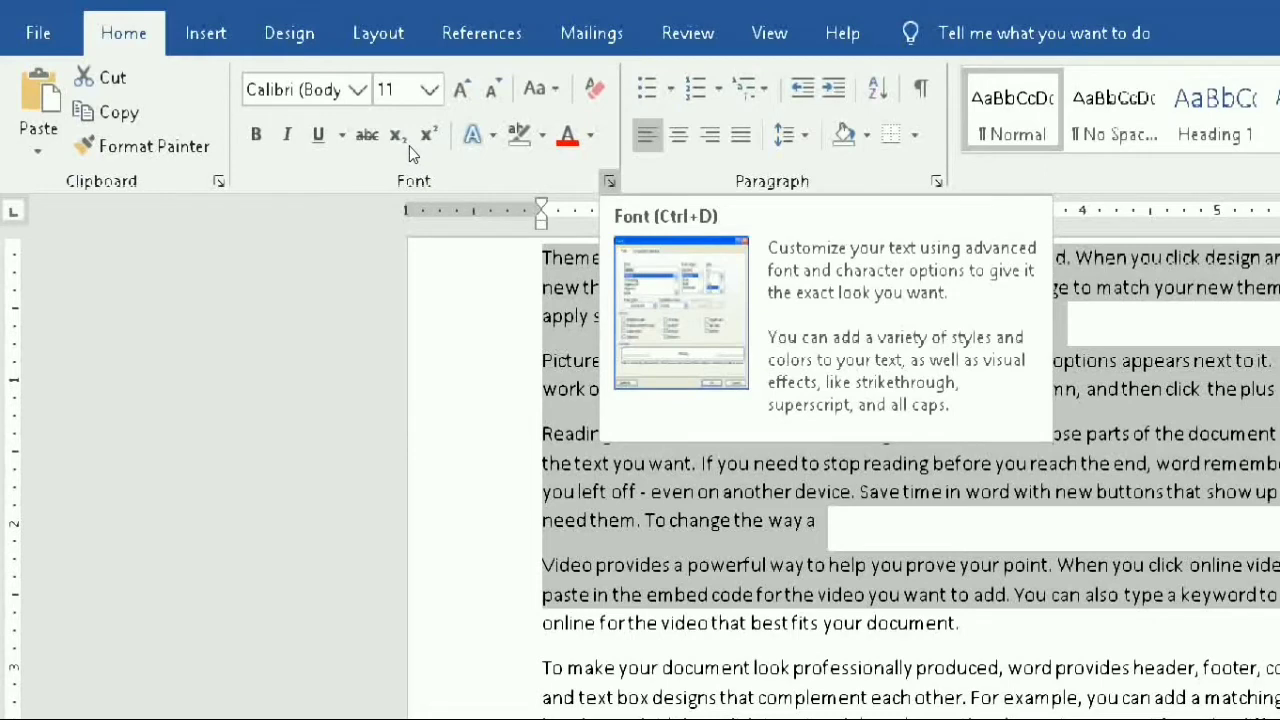
{"action": "key", "text": "ctrl+d"}
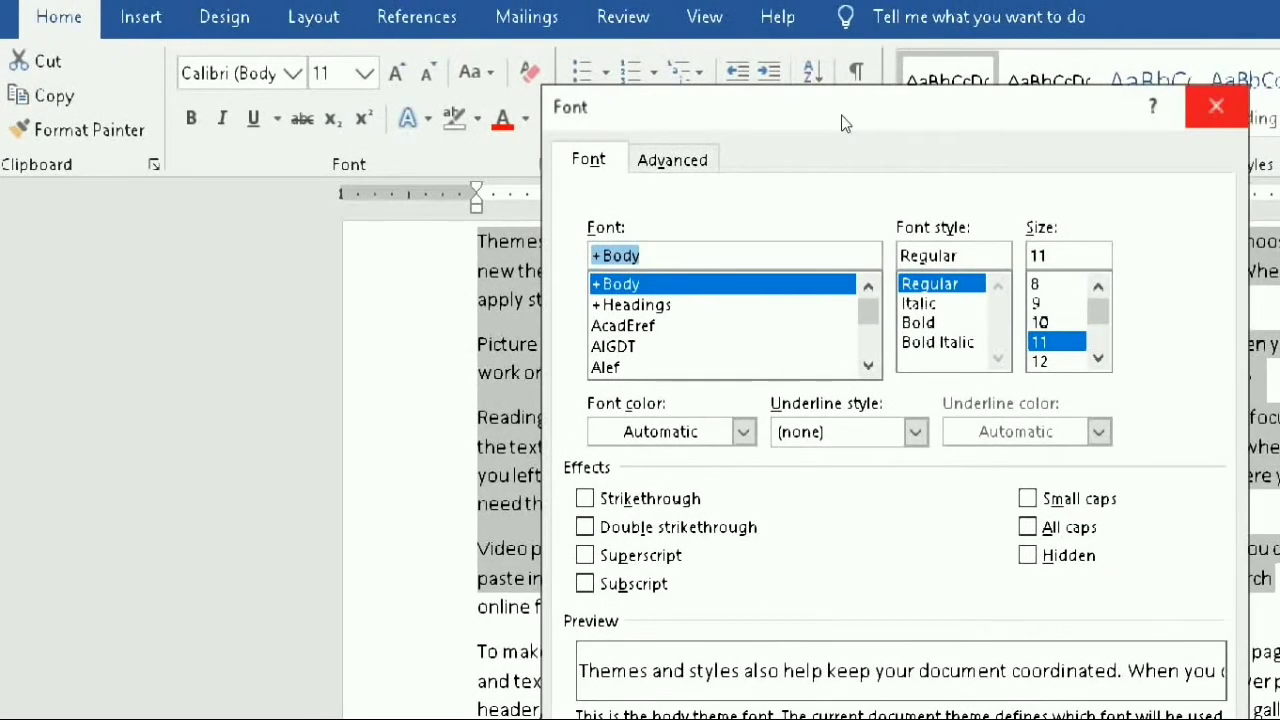
{"action": "key", "text": "Escape"}
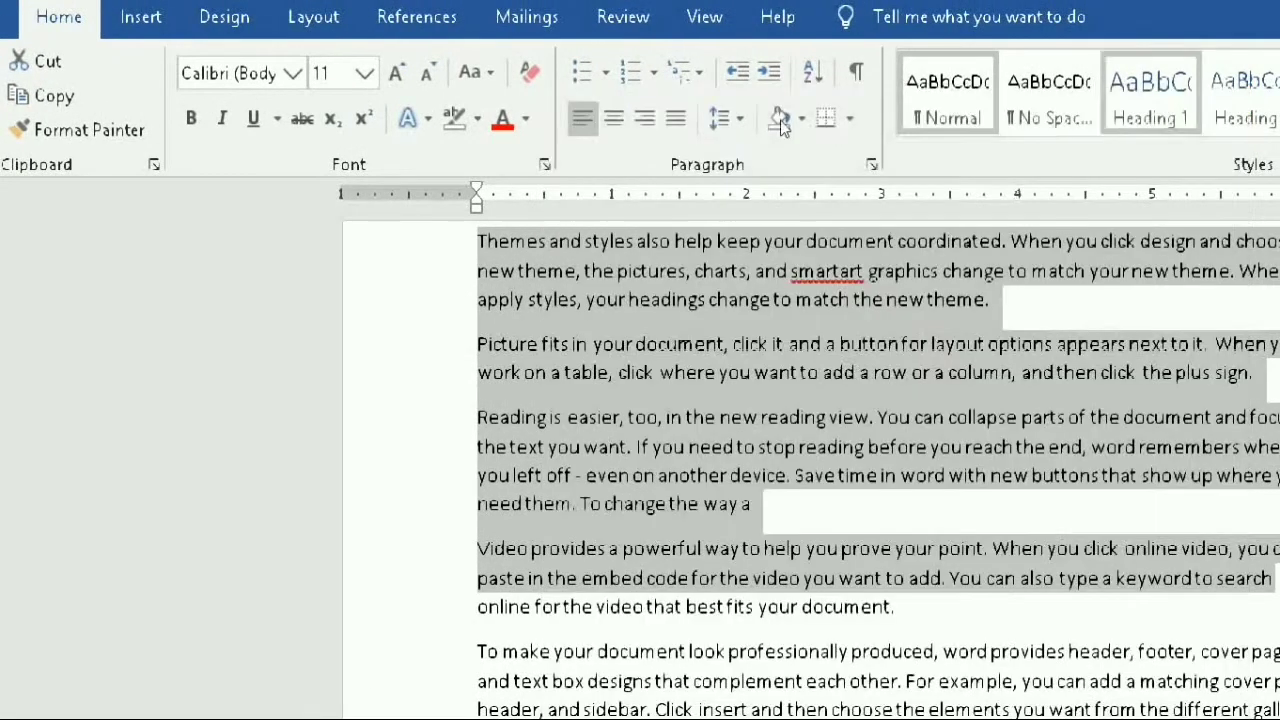